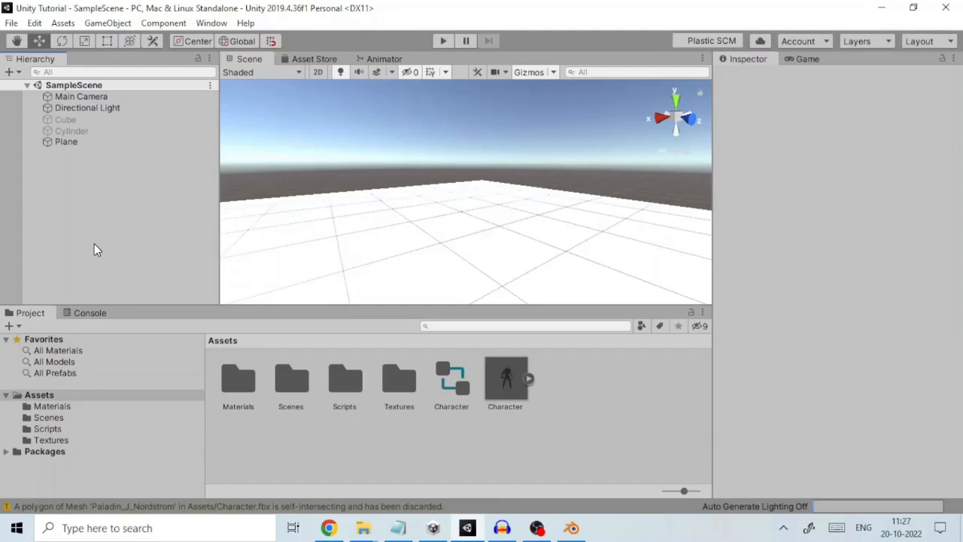
pyautogui.click(504, 383)
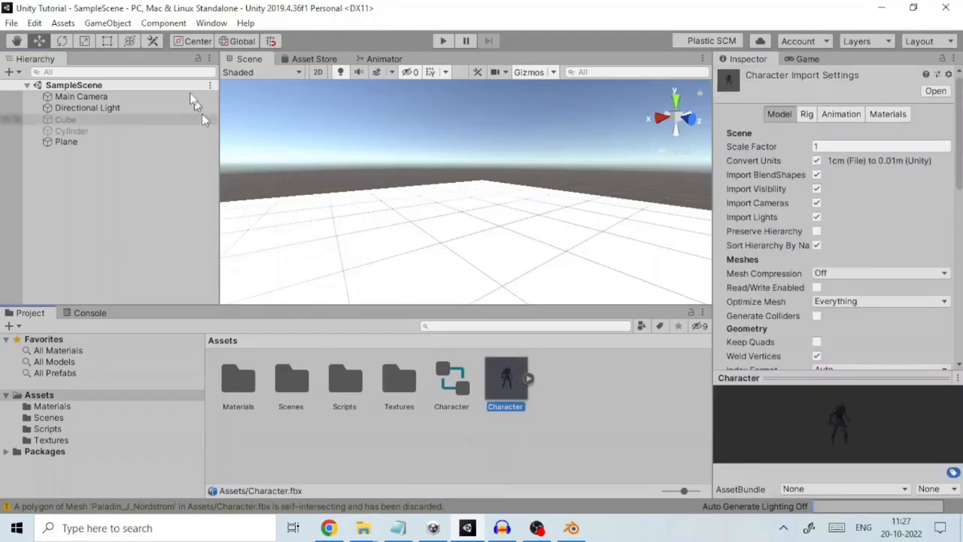
pyautogui.click(64, 24)
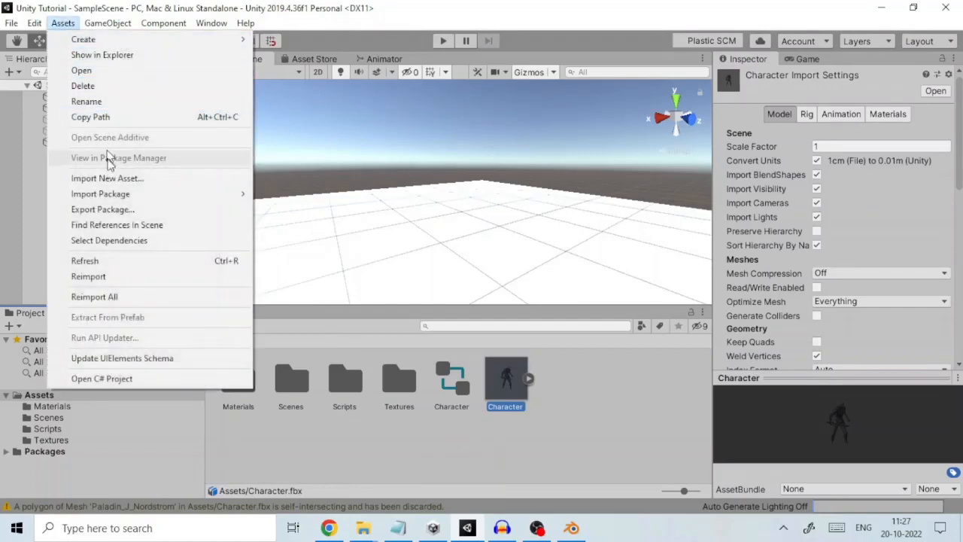
pyautogui.click(111, 181)
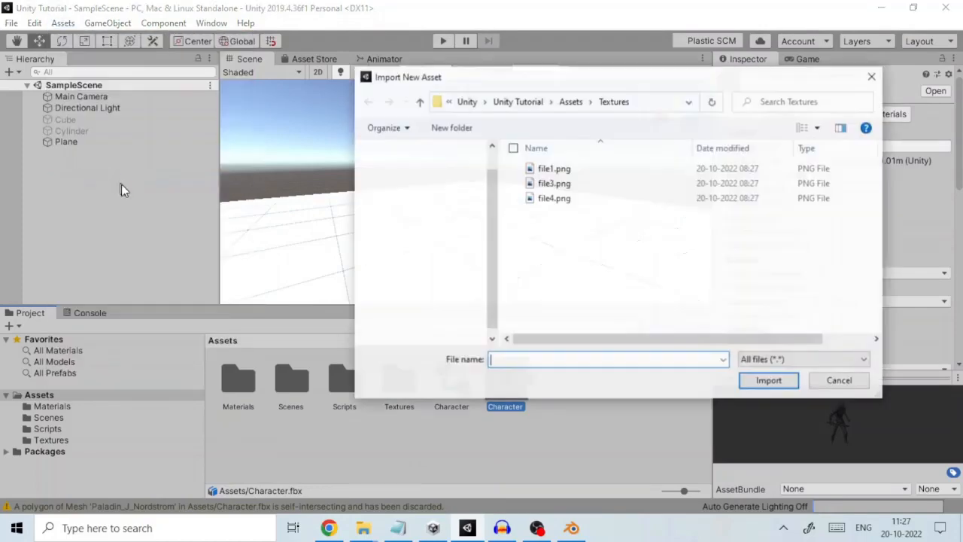
pyautogui.click(568, 102)
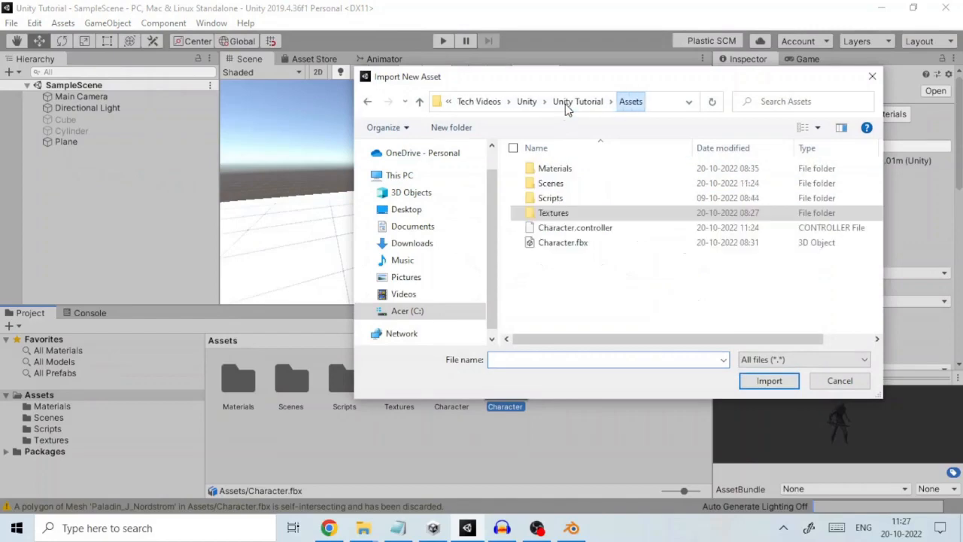
pyautogui.click(836, 384)
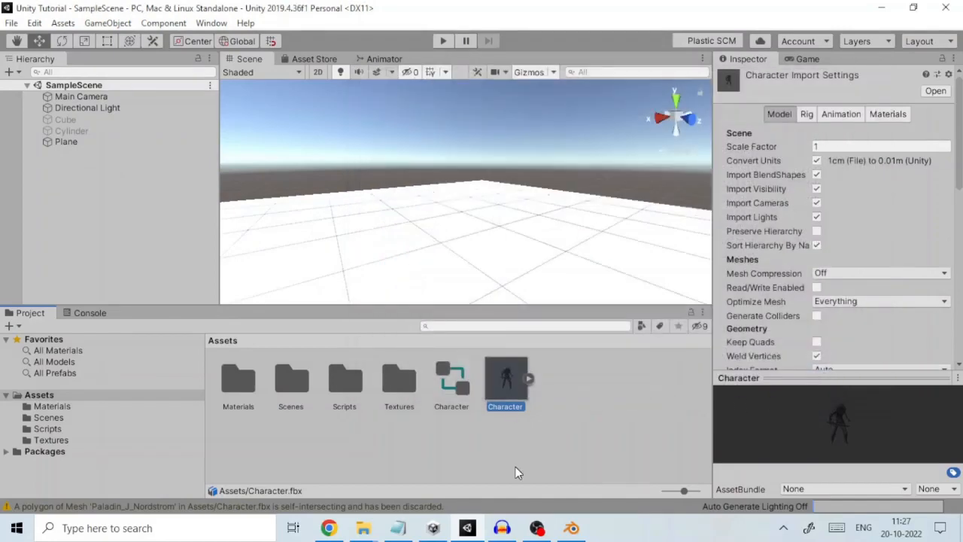
# Examine the Character model's contents: the Paladin_J_Nordstrom mesh, the Armature and the Paladin_MAT material, with an enlarged material preview
pyautogui.click(530, 379)
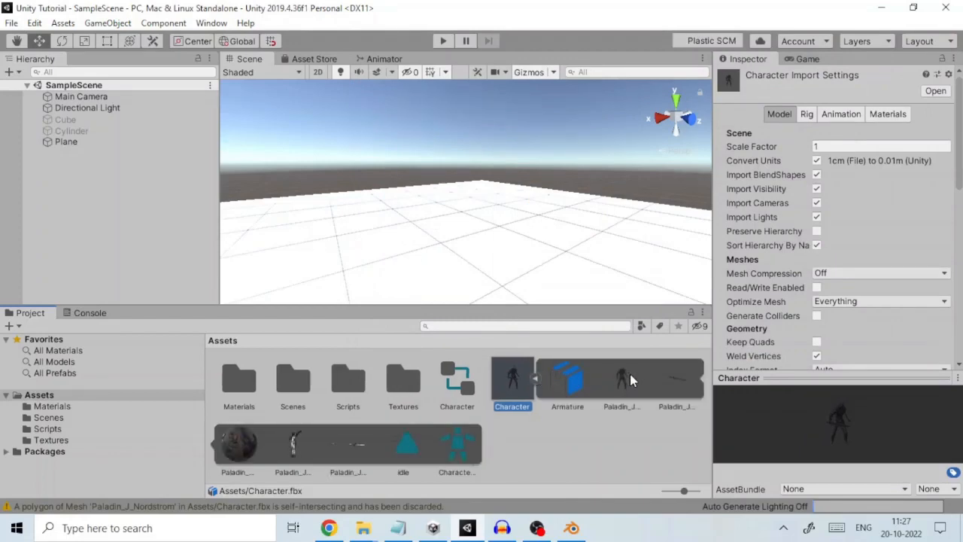
pyautogui.click(629, 373)
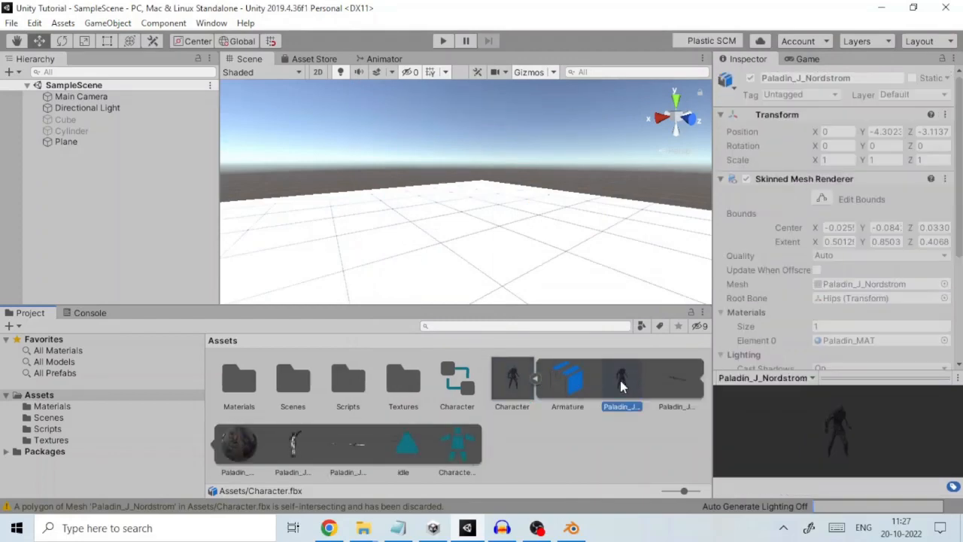
pyautogui.click(570, 378)
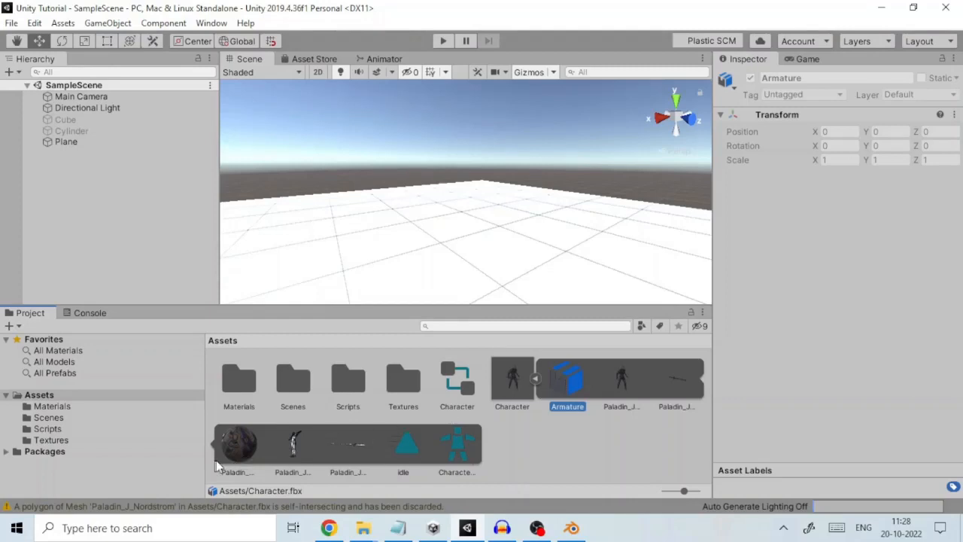
pyautogui.click(234, 446)
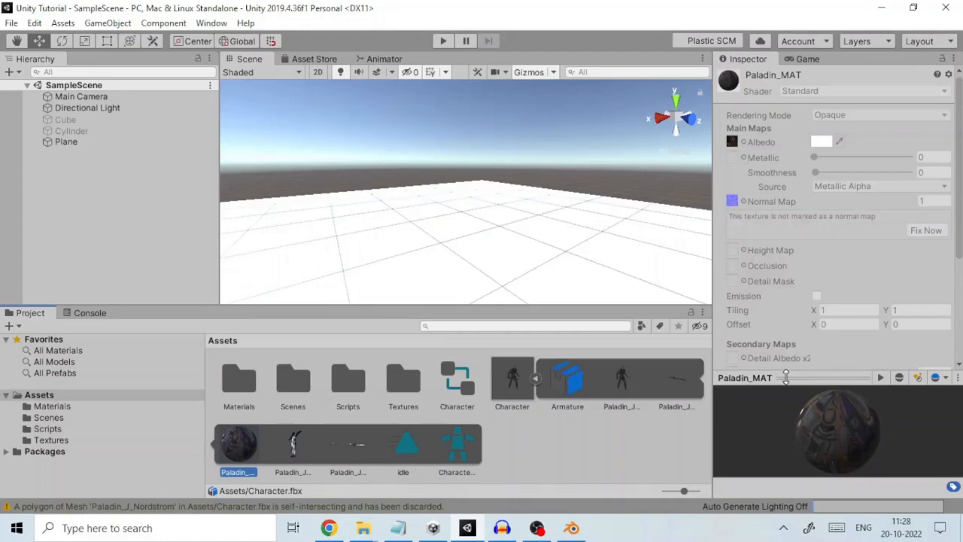
pyautogui.moveTo(787, 372); pyautogui.dragTo(801, 331)
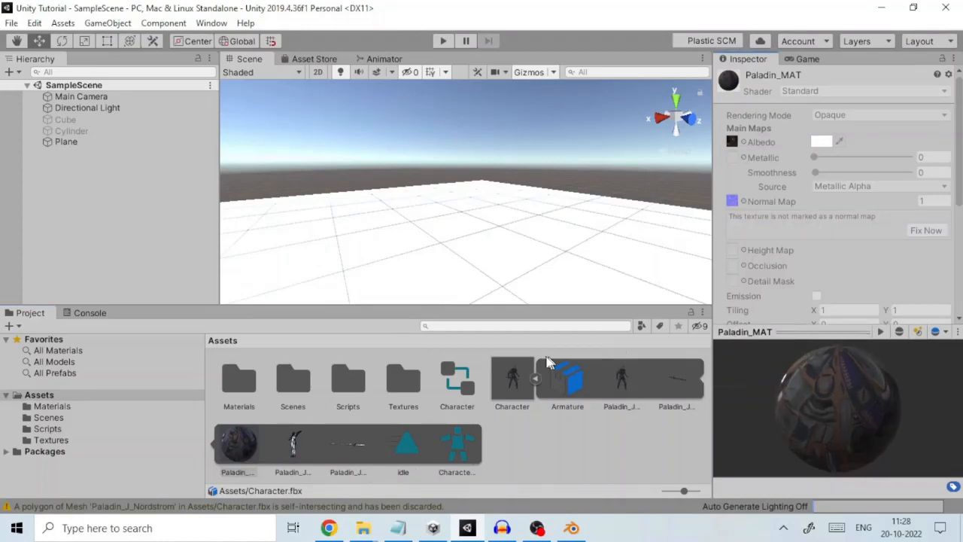
# Preview the Character model's idle animation clip and stop the playback
pyautogui.click(406, 446)
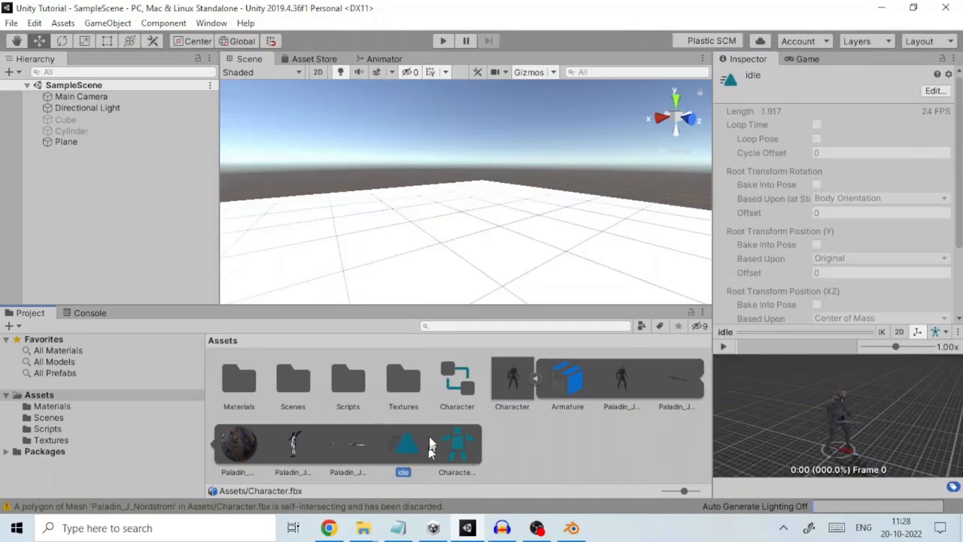
pyautogui.click(722, 347)
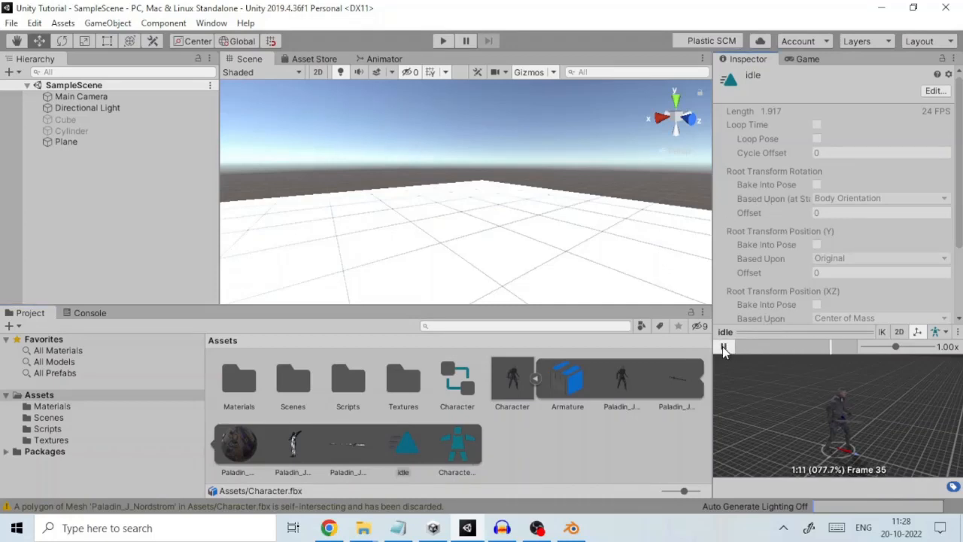
pyautogui.click(723, 347)
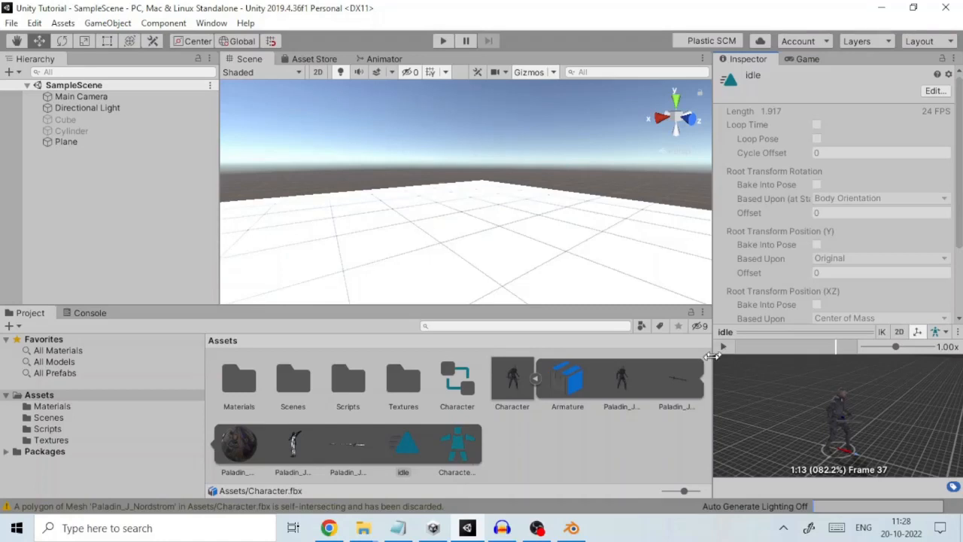
# Collapse the Character asset's contents and examine its Model import settings
pyautogui.click(534, 379)
pyautogui.click(503, 382)
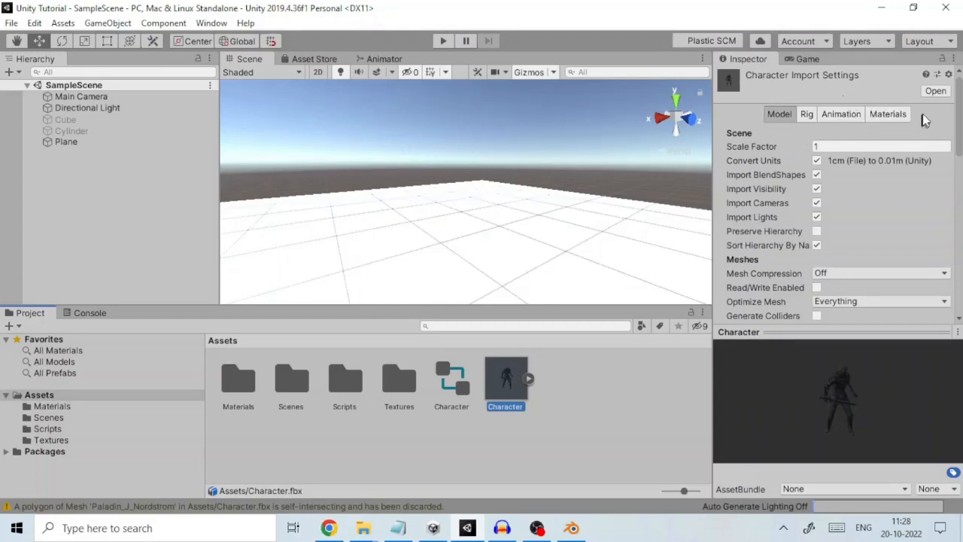
pyautogui.click(778, 120)
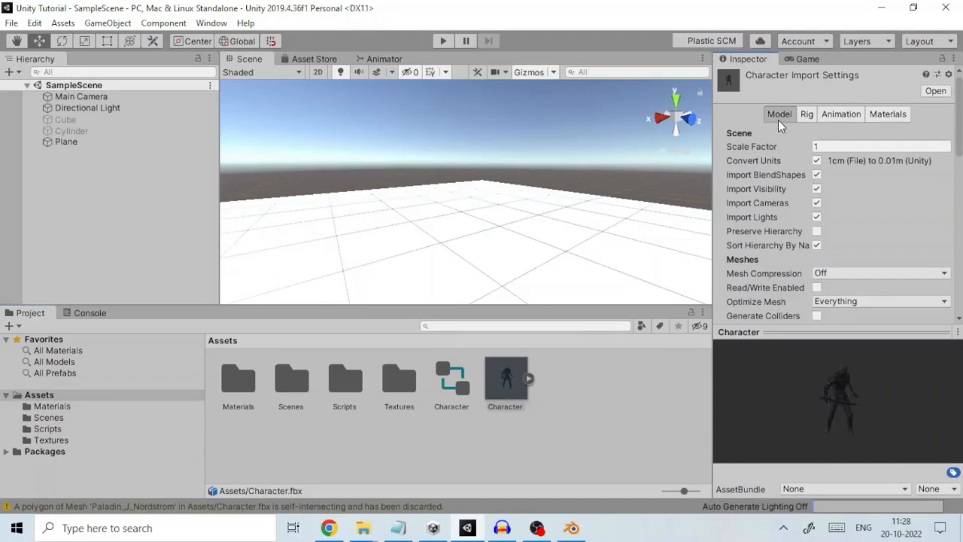
pyautogui.moveTo(960, 112)
pyautogui.mouseDown()
pyautogui.moveTo(961, 196)
pyautogui.moveTo(961, 105)
pyautogui.mouseUp()
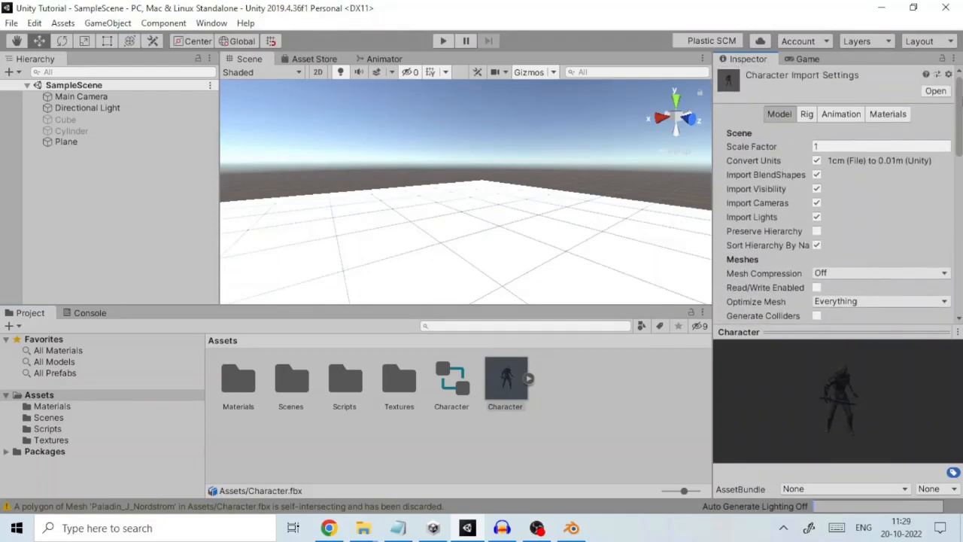
# Set the Character's rig to Humanoid with the avatar created from this model, apply it, and ignore the normal map fix
pyautogui.click(806, 112)
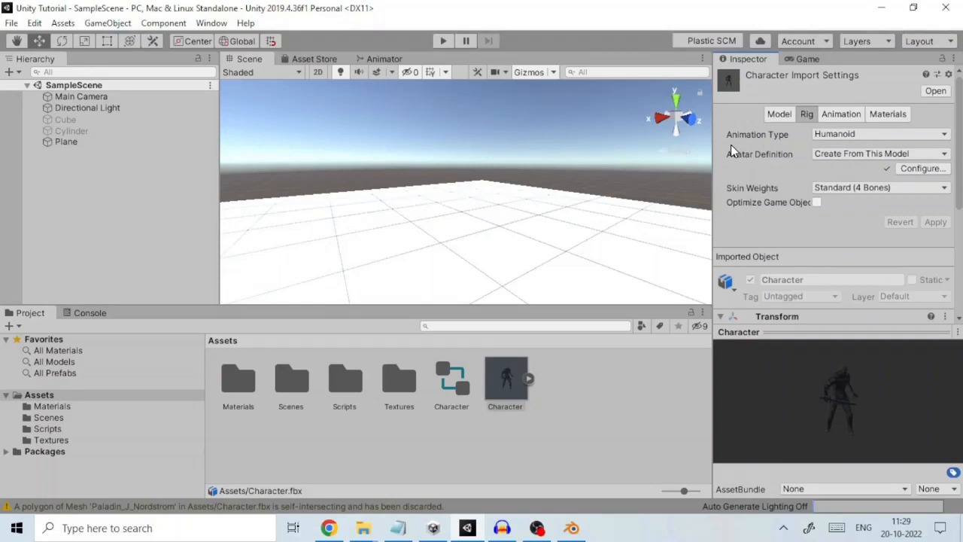
pyautogui.click(860, 134)
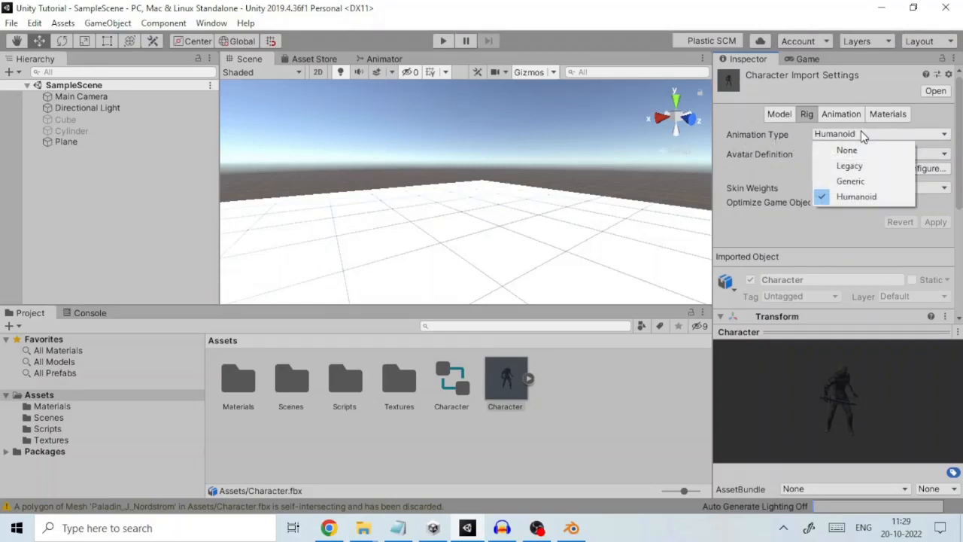
pyautogui.click(853, 194)
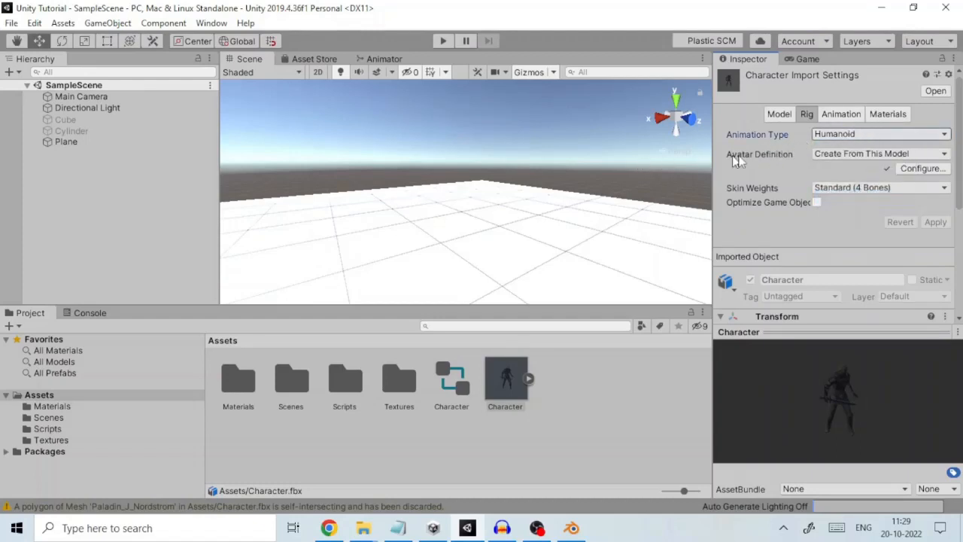
pyautogui.click(856, 153)
pyautogui.click(859, 186)
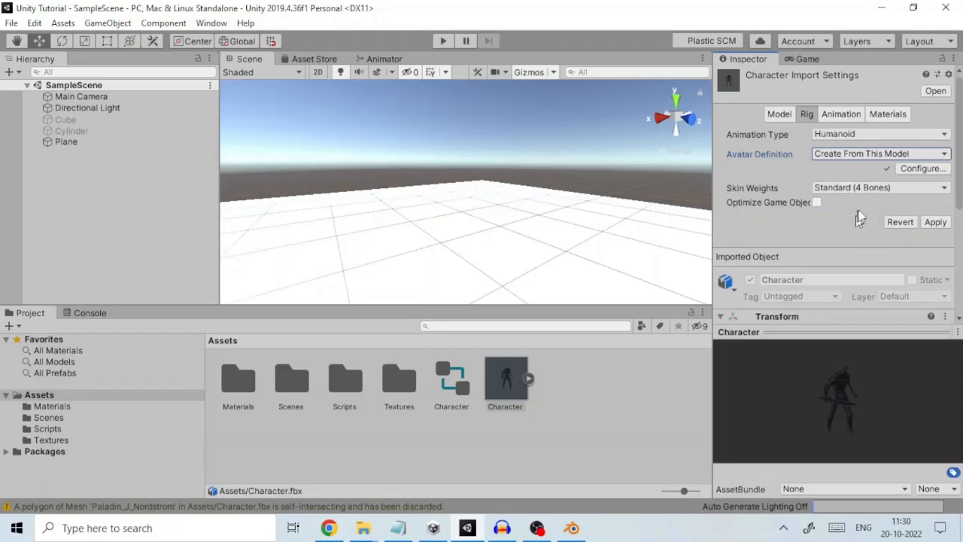
pyautogui.click(938, 222)
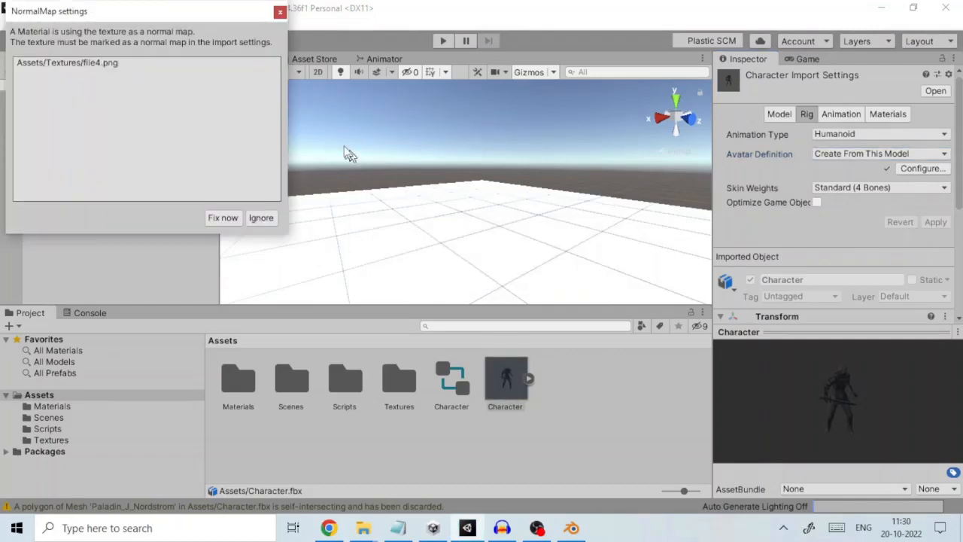
pyautogui.click(256, 218)
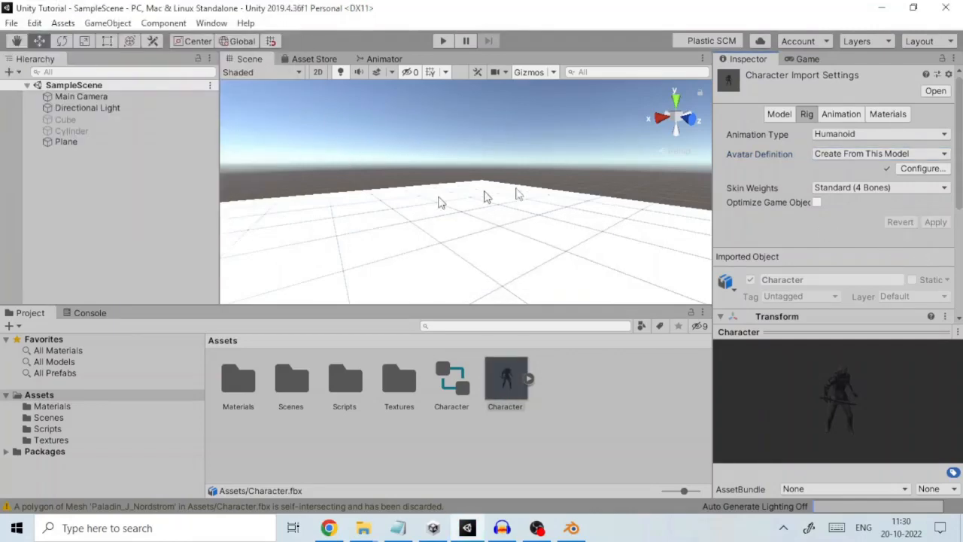
# Enable Loop Time for the Character's idle clip, apply the import settings, and ignore the normal map fix
pyautogui.click(841, 114)
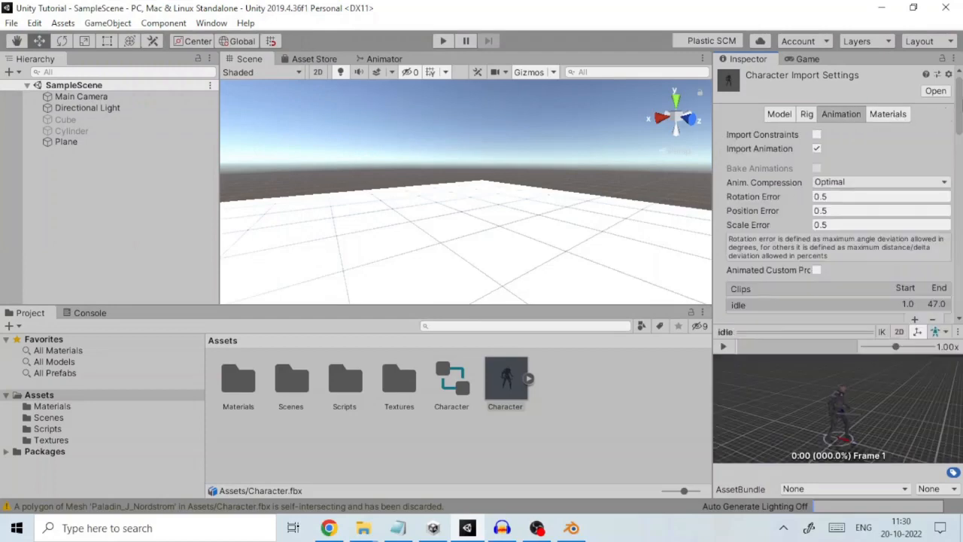
pyautogui.scroll(-3, 835, 188)
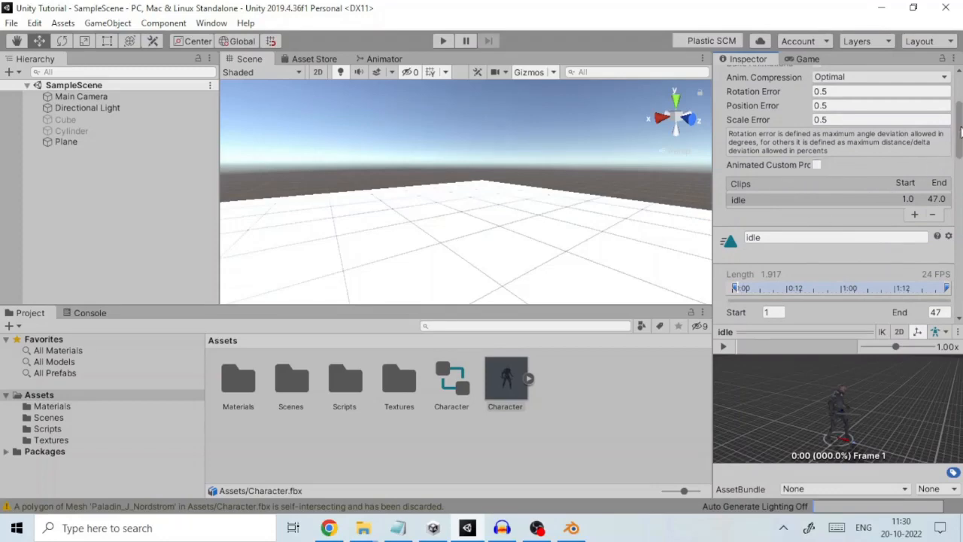
pyautogui.moveTo(959, 131); pyautogui.dragTo(961, 170)
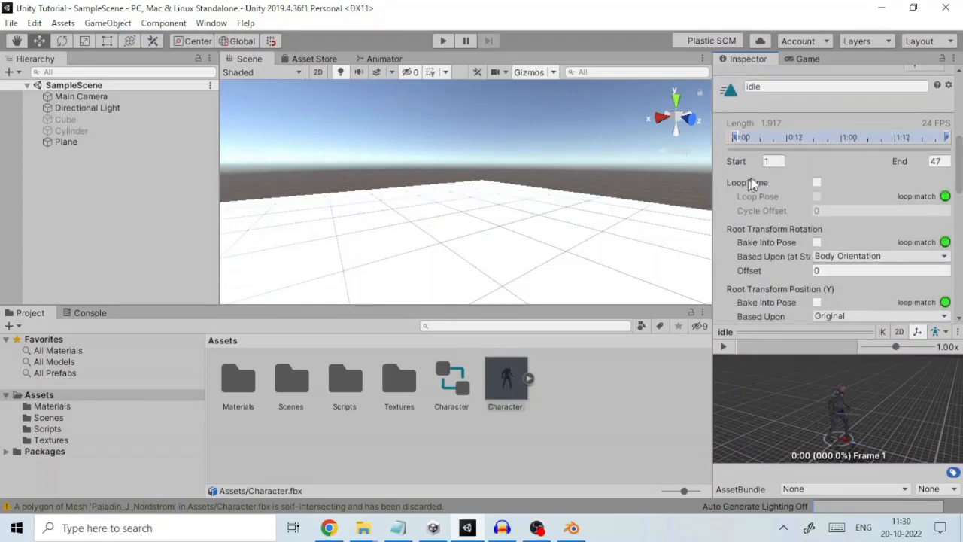
pyautogui.click(817, 184)
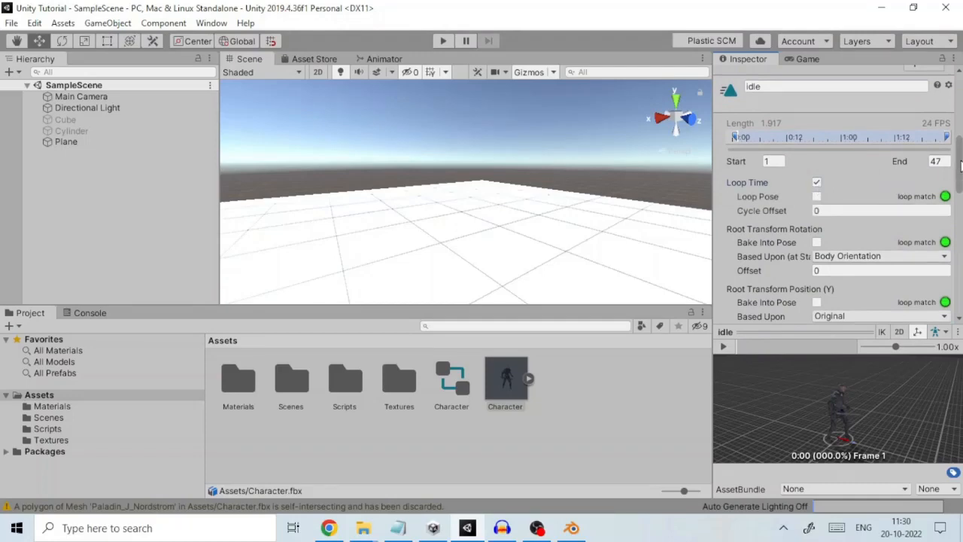
pyautogui.moveTo(961, 173); pyautogui.dragTo(961, 256)
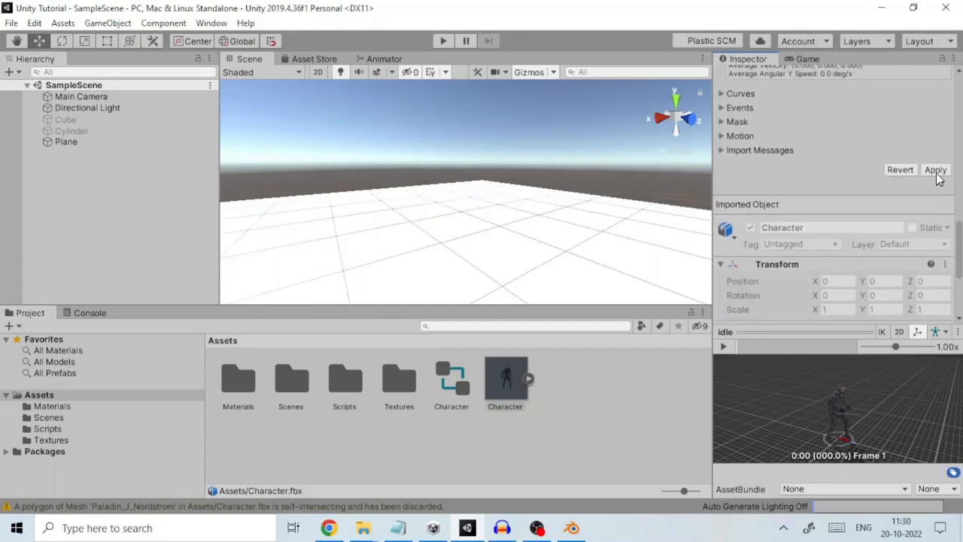
pyautogui.click(935, 170)
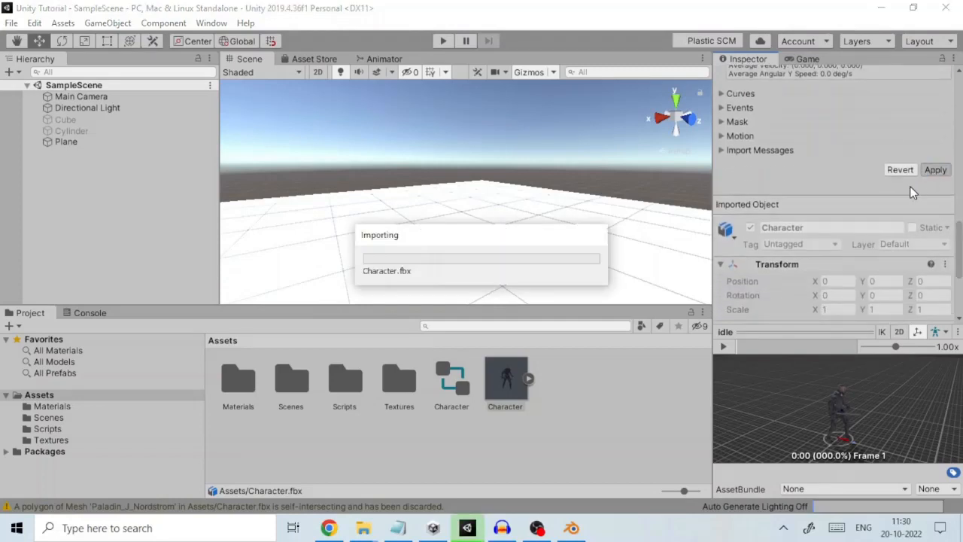
pyautogui.click(270, 219)
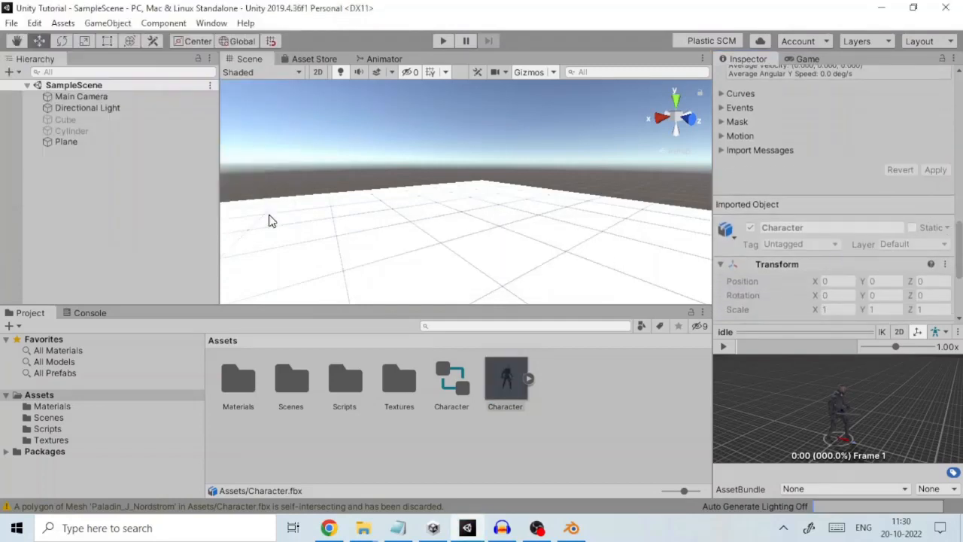
# Set the Character's material location to Use Embedded Materials, and open the material extraction folder selection only to cancel it
pyautogui.moveTo(960, 246); pyautogui.dragTo(961, 67)
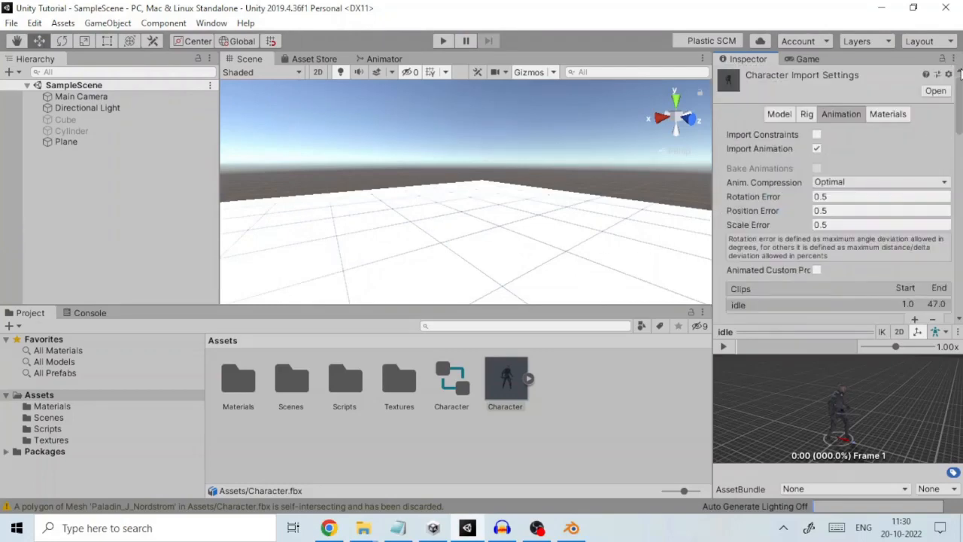
pyautogui.click(895, 114)
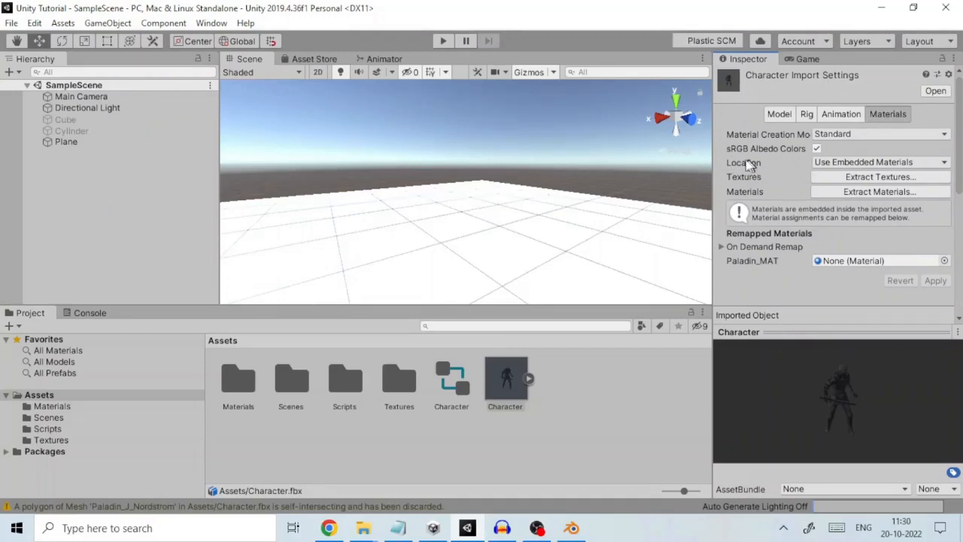
pyautogui.click(884, 162)
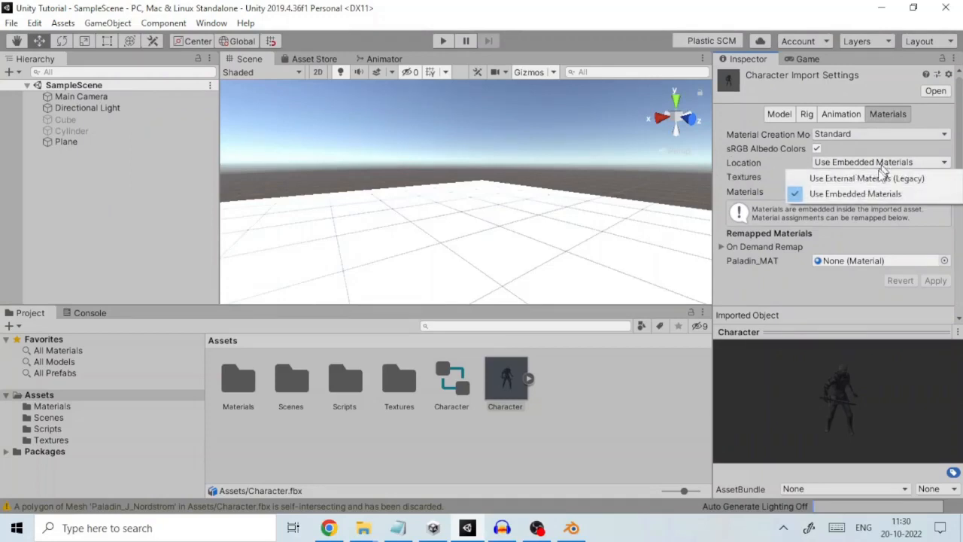
pyautogui.click(869, 191)
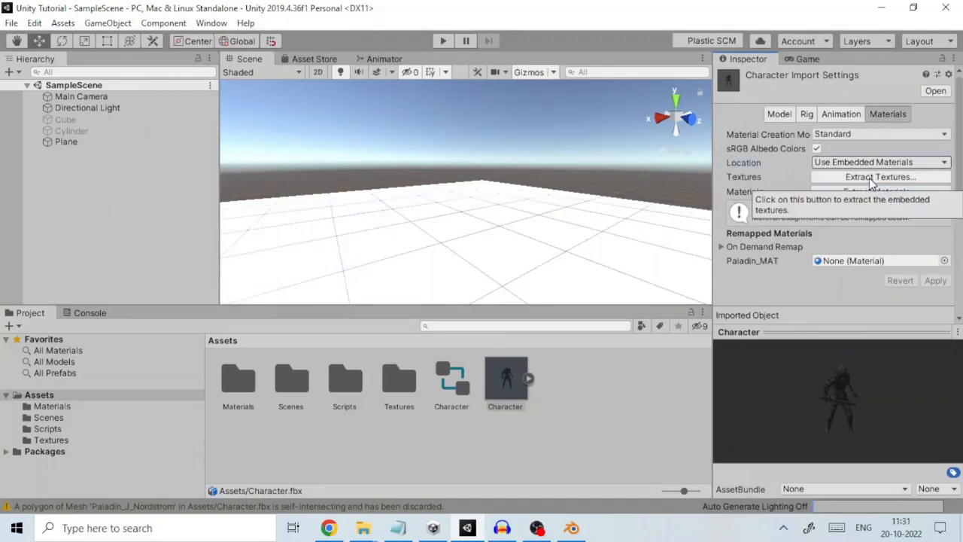
pyautogui.click(870, 192)
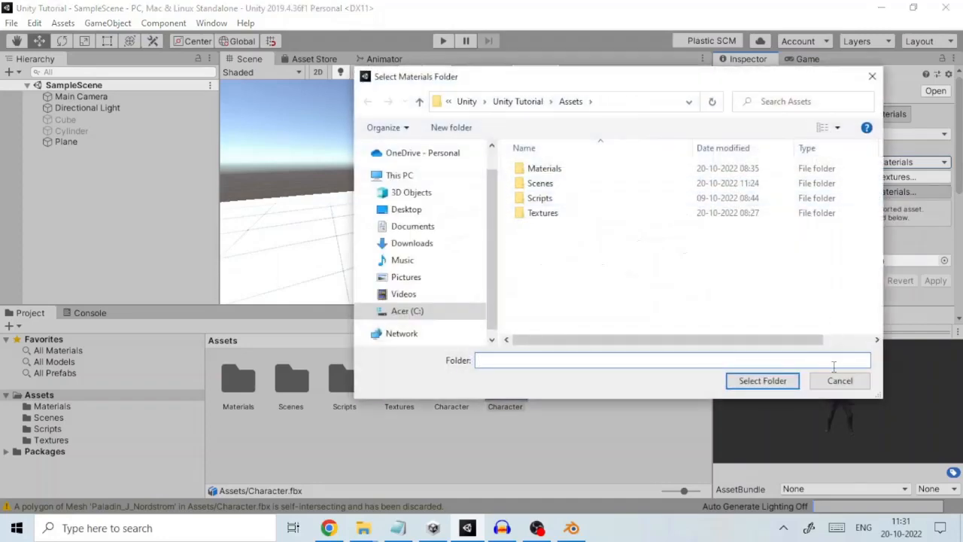
pyautogui.click(837, 381)
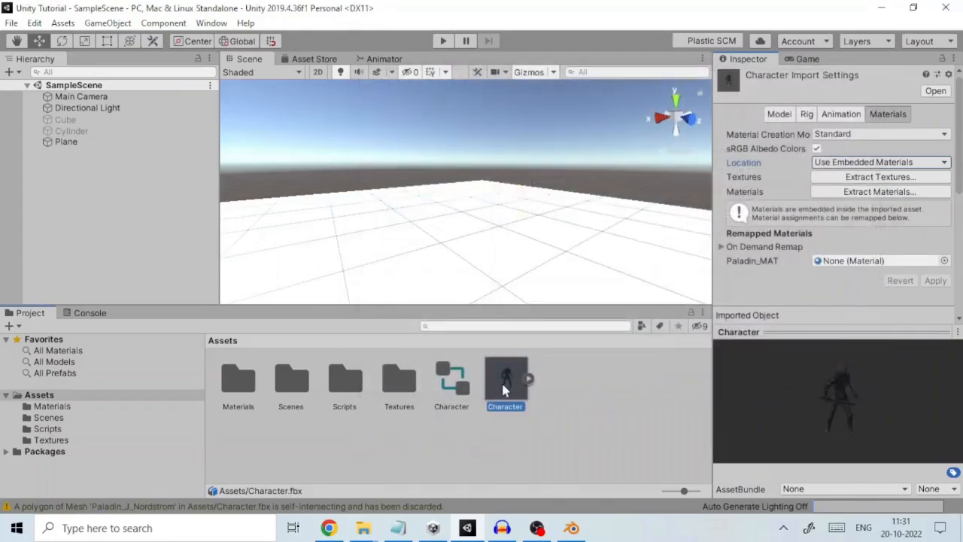
# Add the Character model from the Assets folder to SampleScene as a root object
pyautogui.moveTo(500, 392); pyautogui.dragTo(82, 213)
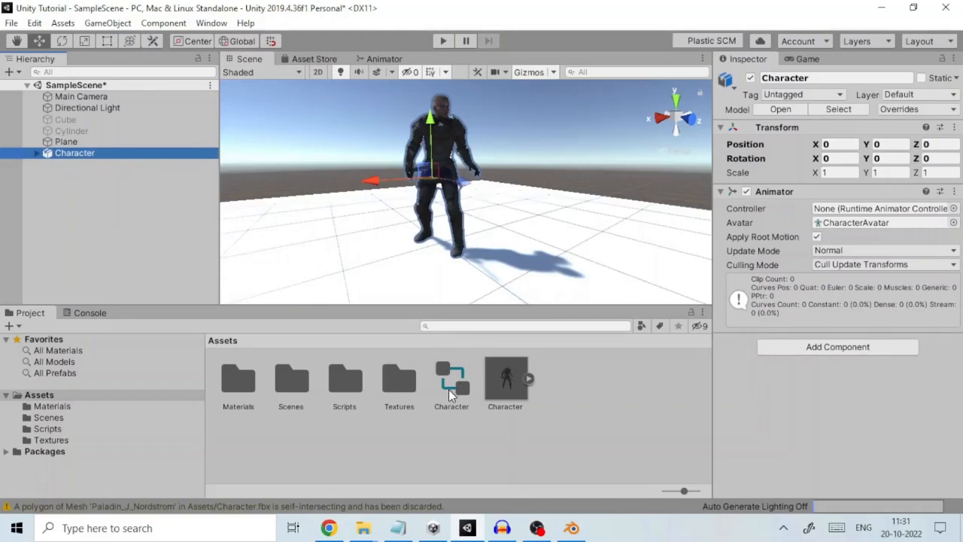
# Assign the Character animator controller to the Character's Animator component, and locate that controller in the project's assets
pyautogui.moveTo(449, 389); pyautogui.dragTo(868, 210)
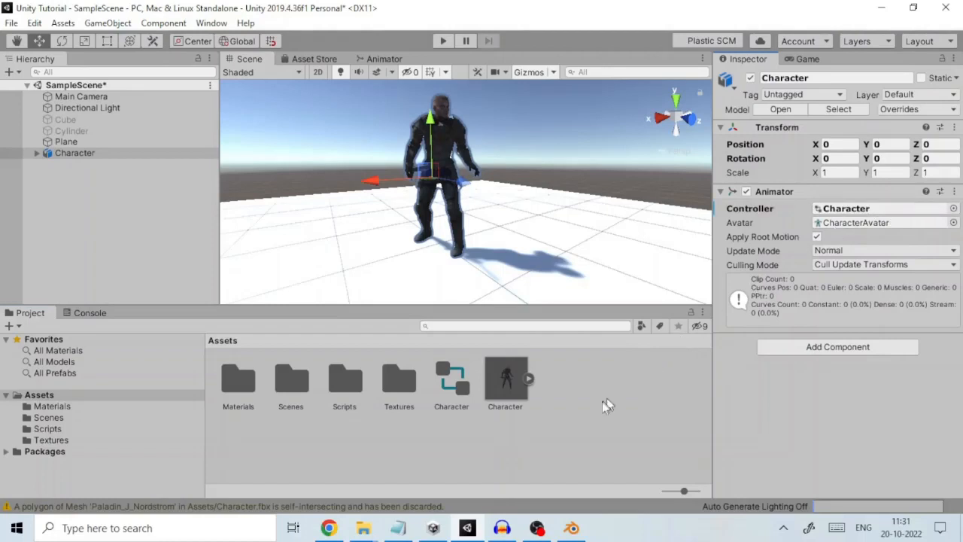
pyautogui.click(829, 348)
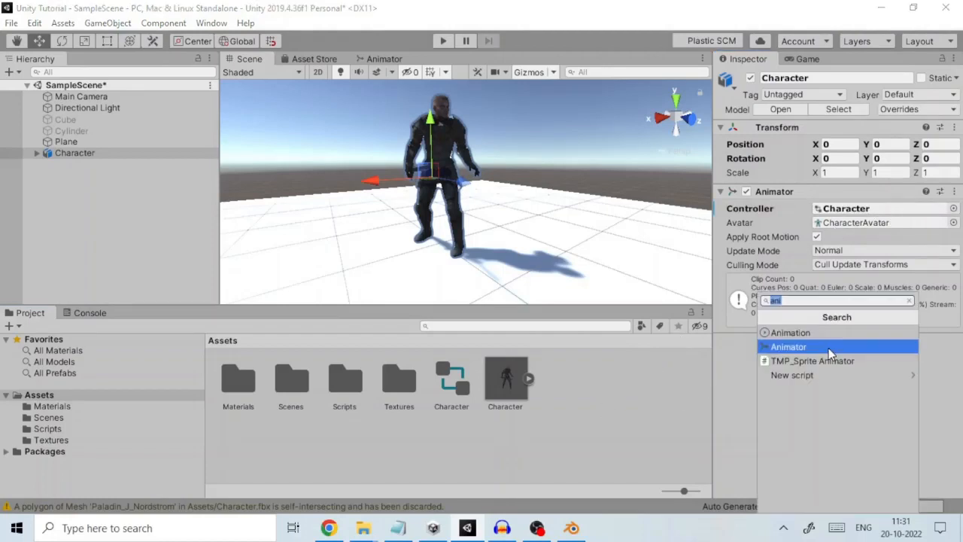
pyautogui.click(739, 361)
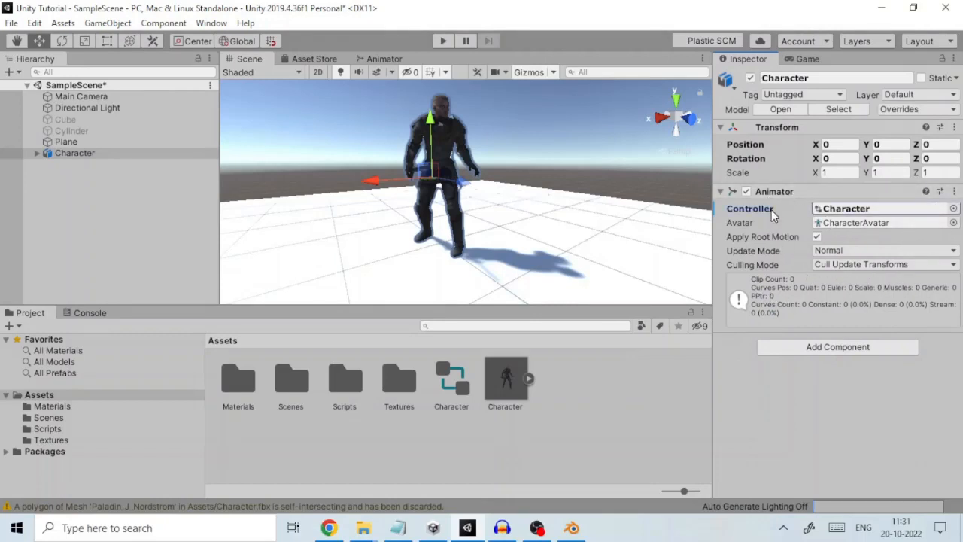
pyautogui.click(843, 212)
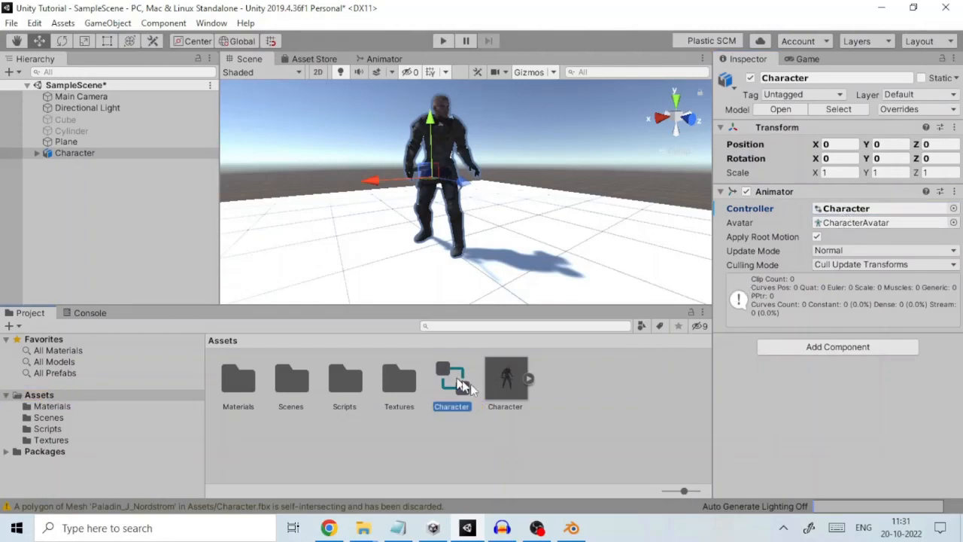
pyautogui.moveTo(462, 385); pyautogui.dragTo(859, 213)
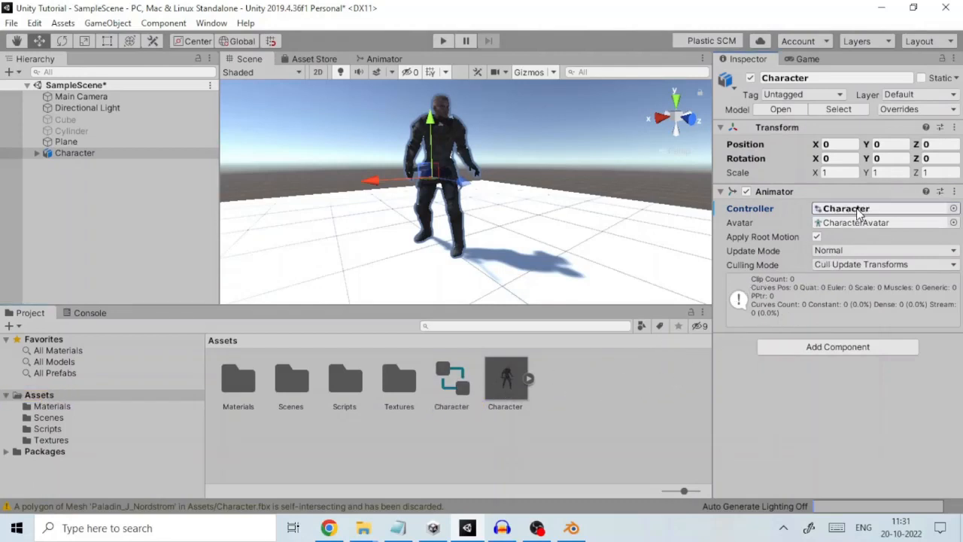
pyautogui.click(858, 213)
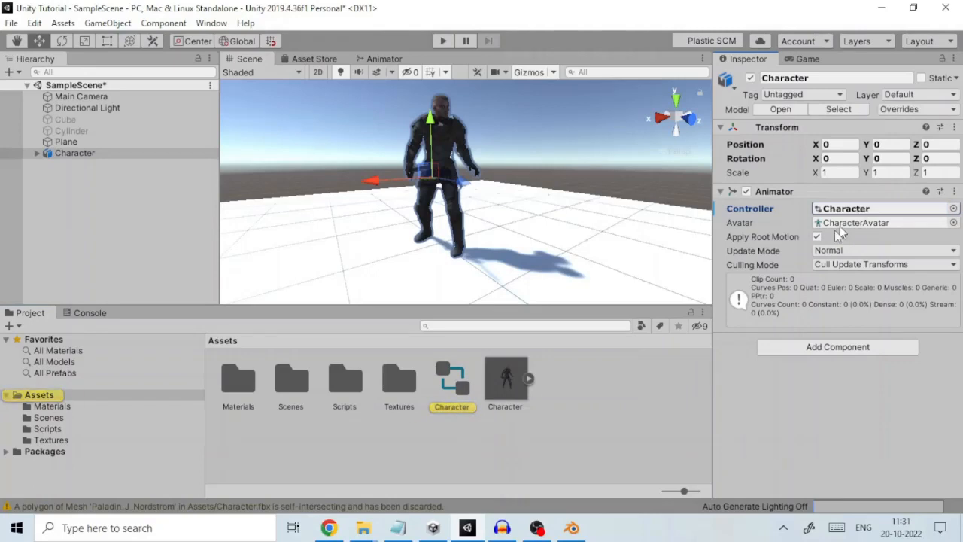
pyautogui.click(586, 408)
pyautogui.rightClick(585, 408)
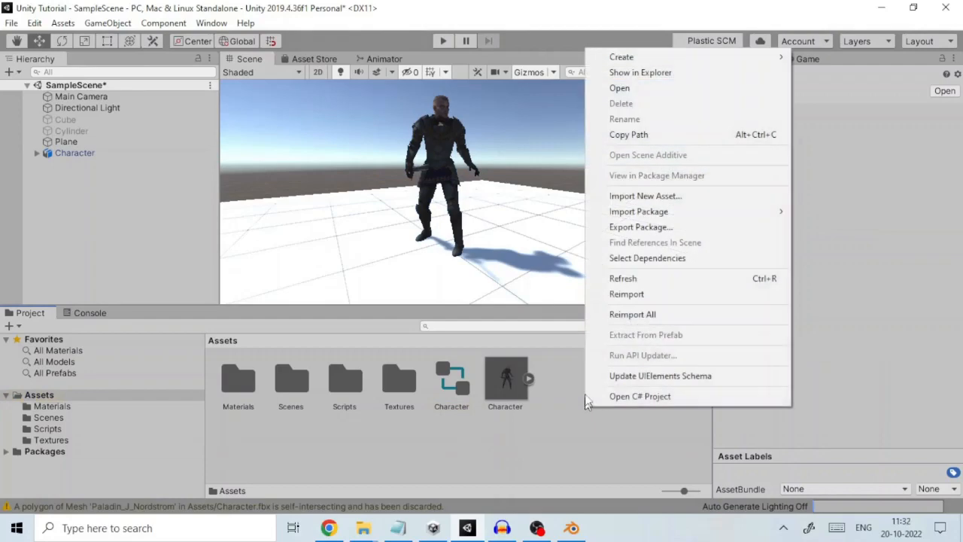
pyautogui.moveTo(689, 59)
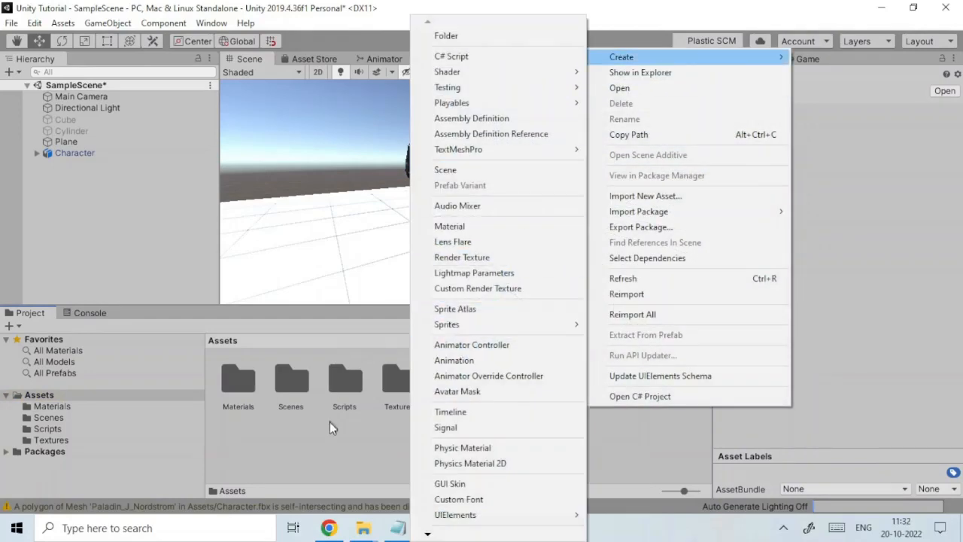
pyautogui.click(348, 444)
# Apply the Character animator controller from the Assets folder directly to the Character object in SampleScene
pyautogui.click(452, 401)
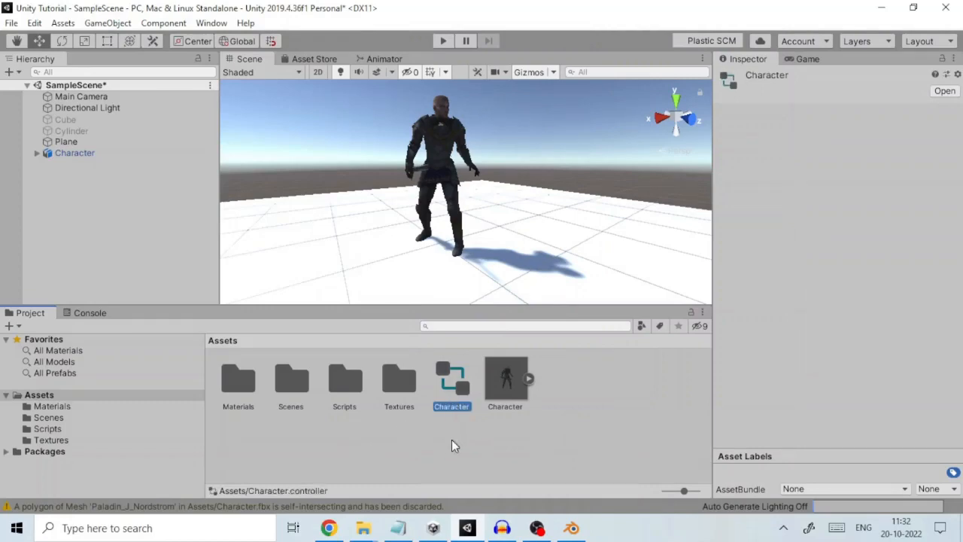
pyautogui.click(507, 380)
pyautogui.click(452, 382)
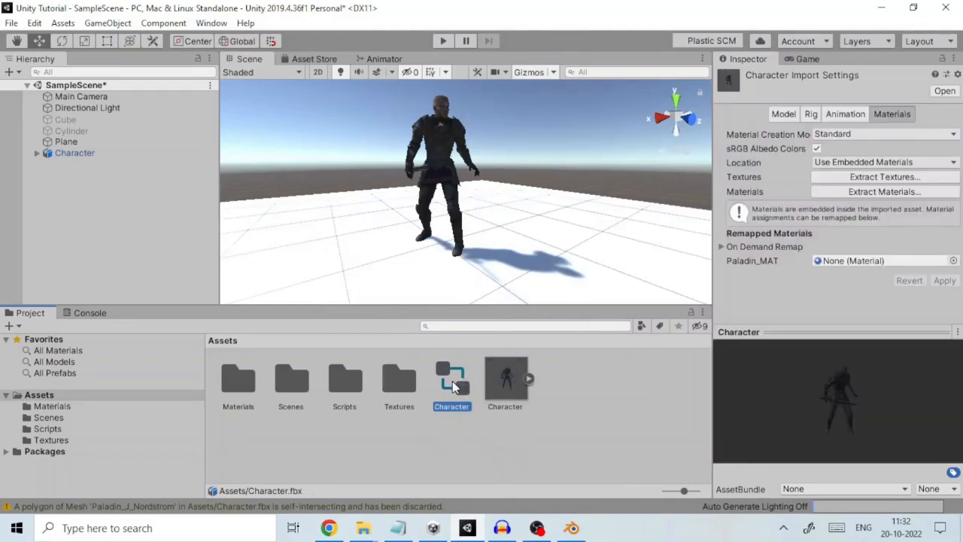
pyautogui.moveTo(452, 381); pyautogui.dragTo(67, 153)
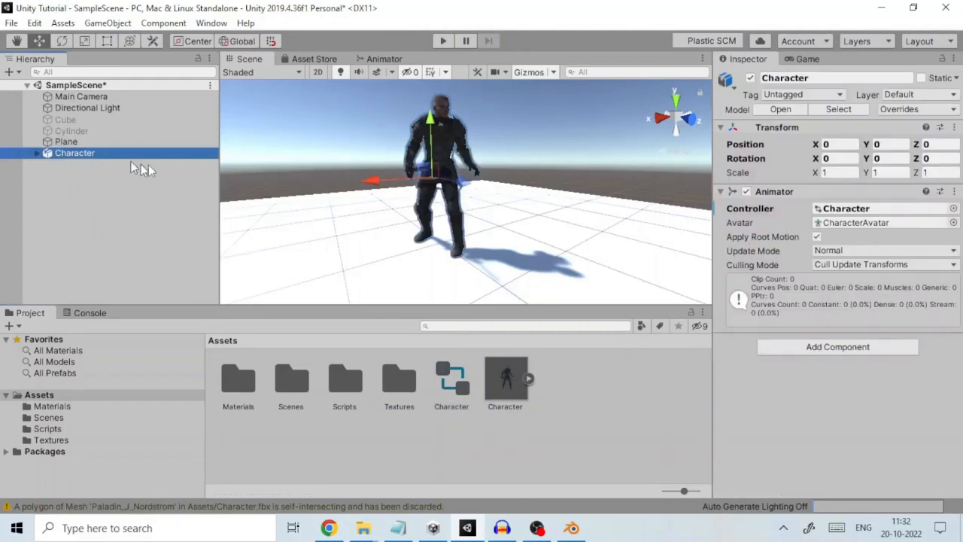
# Locate the Animator's assigned avatar in the project's assets, and choose Normal as the Update Mode
pyautogui.click(857, 222)
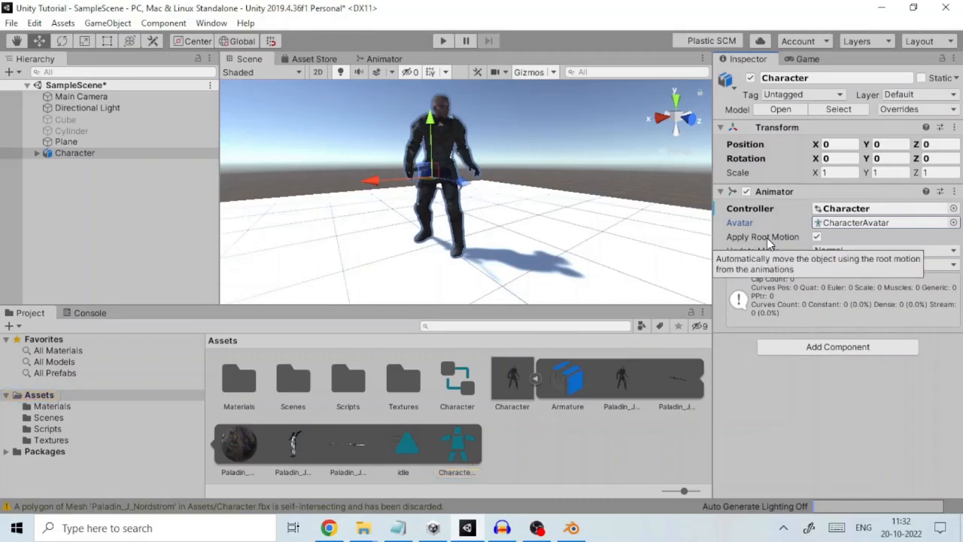
pyautogui.click(870, 250)
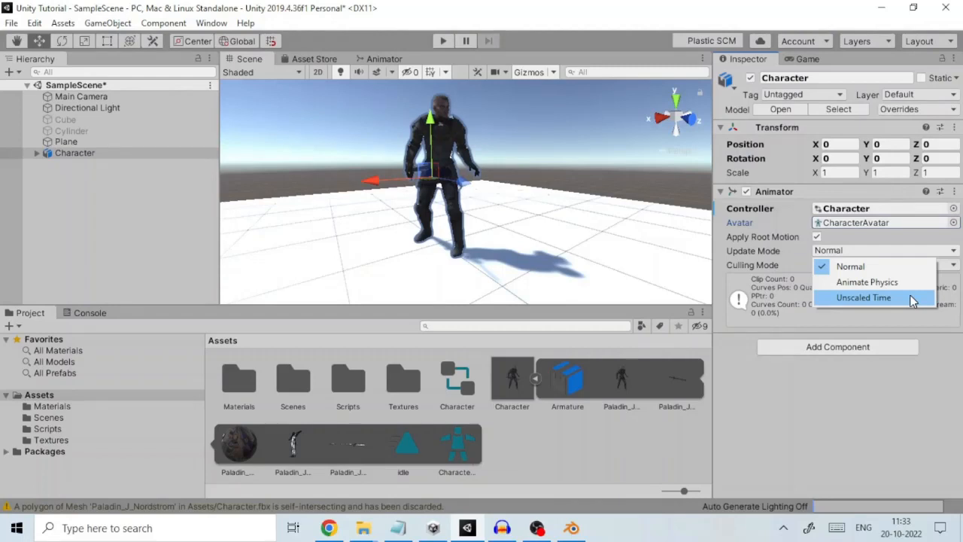
pyautogui.click(861, 266)
# Try the Cull Update Transforms and Cull Completely options for the Character's Animator, and set the Culling Mode to Always Animate
pyautogui.click(861, 267)
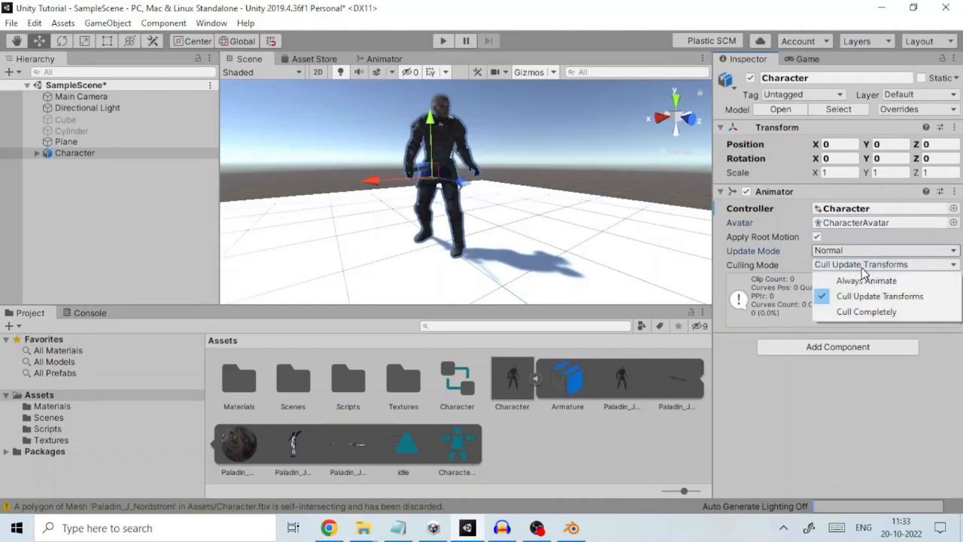
pyautogui.click(870, 280)
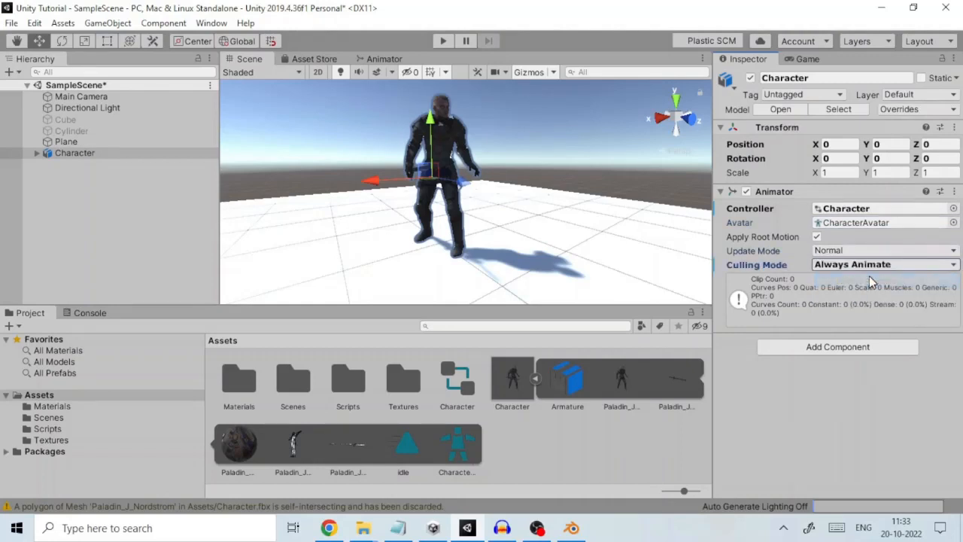
pyautogui.click(866, 266)
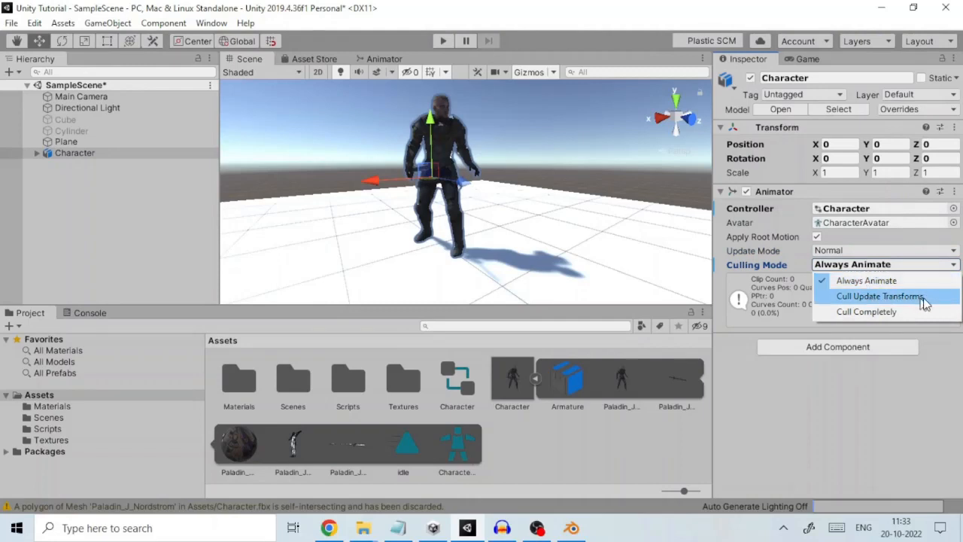
pyautogui.click(922, 298)
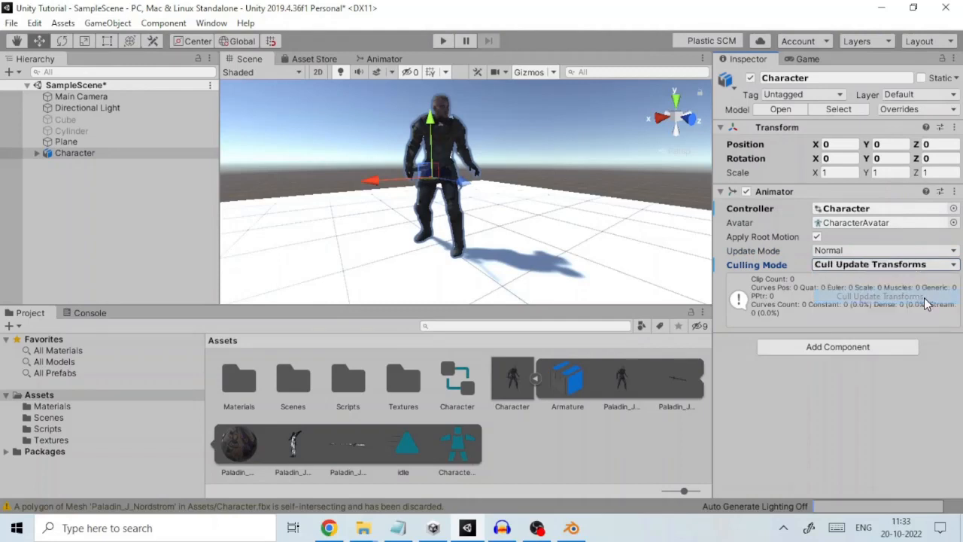
pyautogui.click(852, 264)
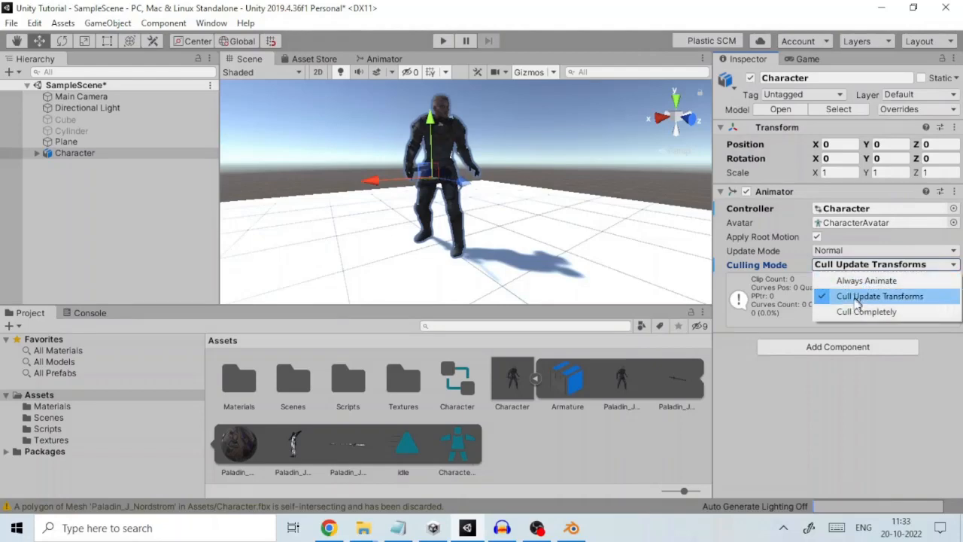
pyautogui.click(910, 312)
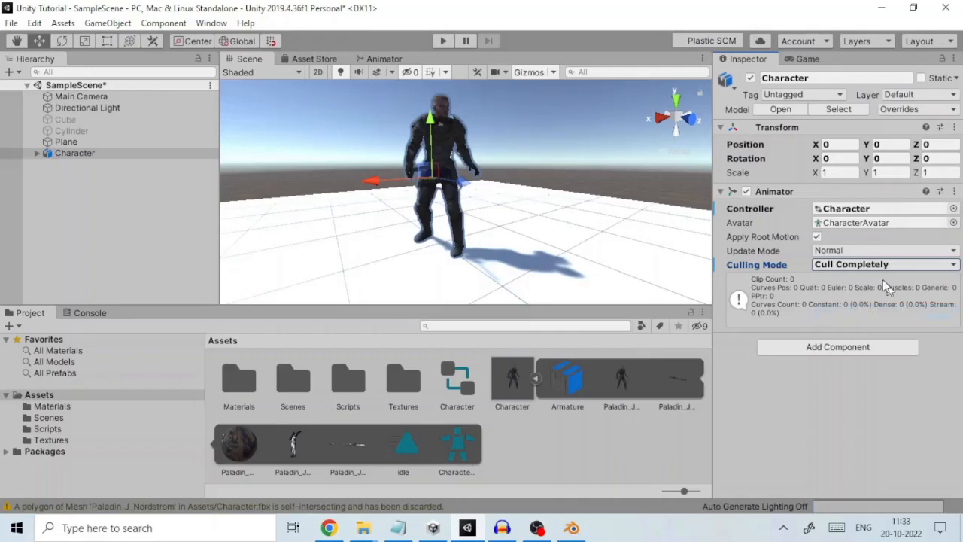
pyautogui.click(861, 266)
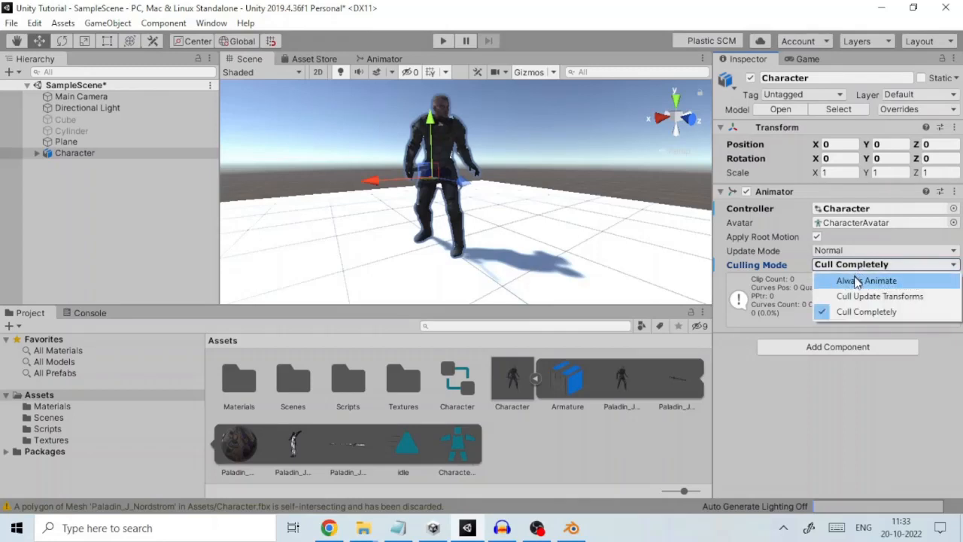
pyautogui.click(865, 280)
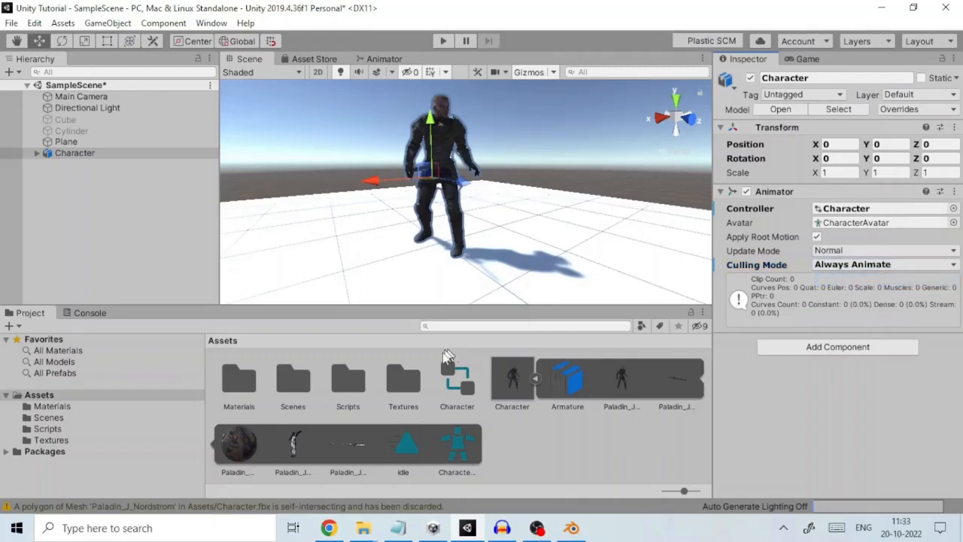
# Open the Character animator controller for editing and select its wave parameter
pyautogui.click(447, 377)
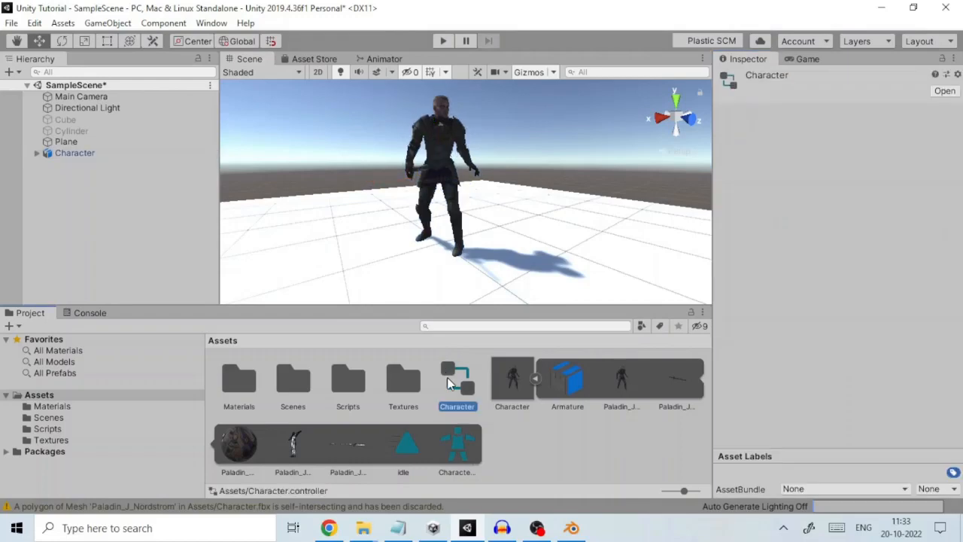
pyautogui.doubleClick(447, 377)
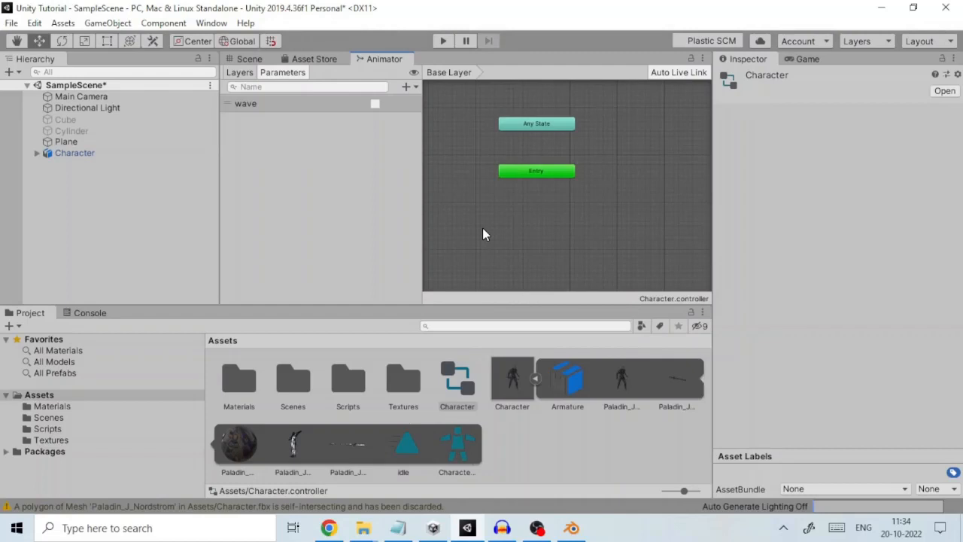
pyautogui.click(293, 105)
pyautogui.rightClick(292, 104)
pyautogui.click(306, 111)
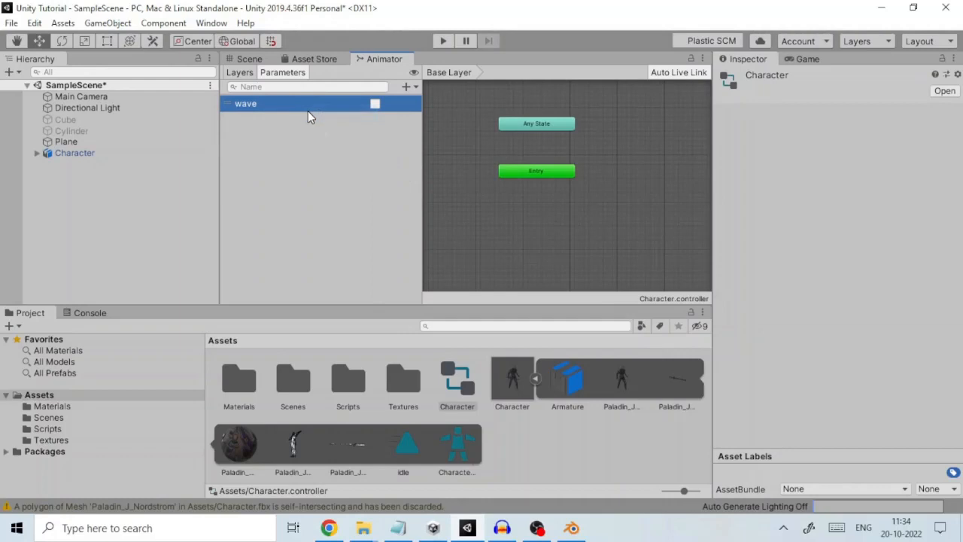
# Add the Character model's idle clip to the controller's Base Layer as the default state connected from Entry
pyautogui.click(404, 451)
pyautogui.moveTo(403, 452); pyautogui.dragTo(537, 223)
pyautogui.rightClick(538, 219)
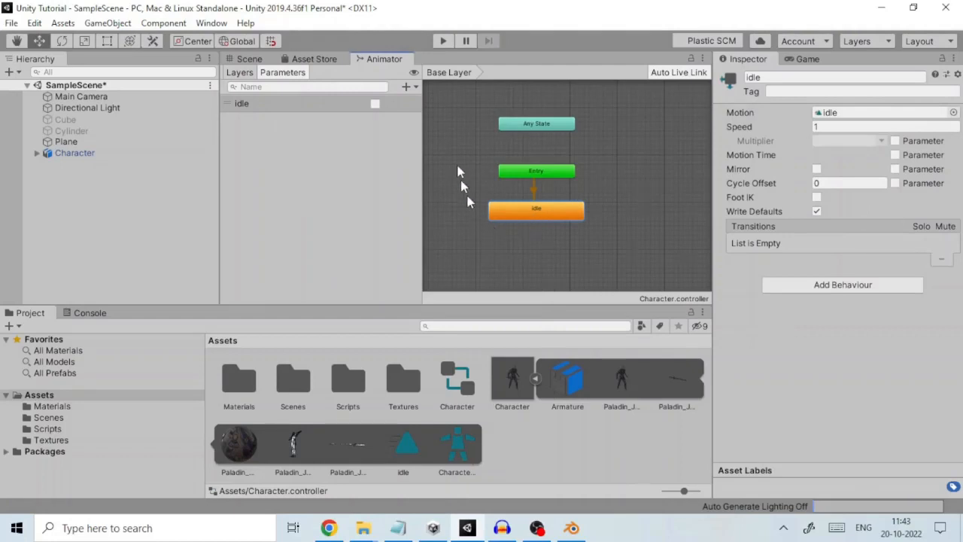
# Play the scene to examine the Character's idle animation, and widen the Game view
pyautogui.click(451, 39)
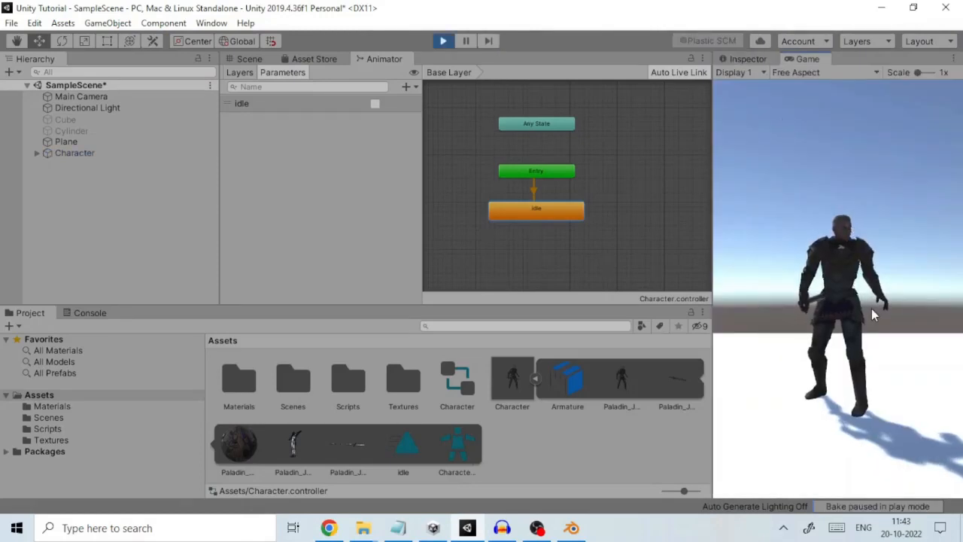
pyautogui.scroll(-1, 710, 186)
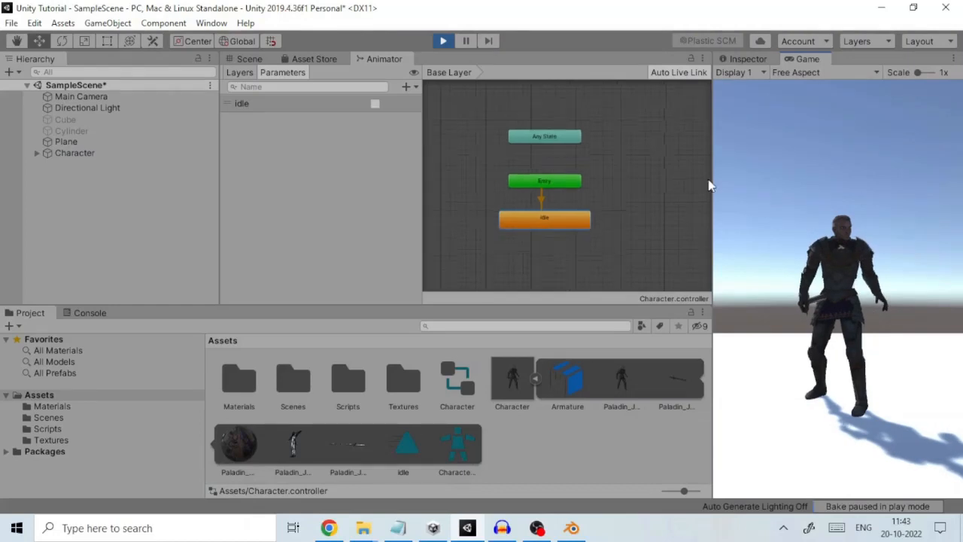
pyautogui.moveTo(711, 186); pyautogui.dragTo(632, 218)
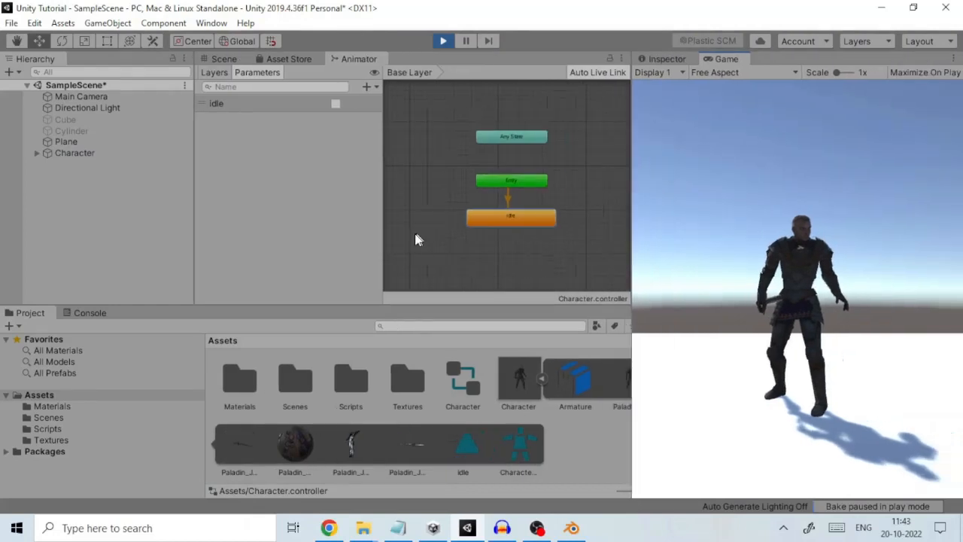
pyautogui.moveTo(550, 410); pyautogui.dragTo(551, 411)
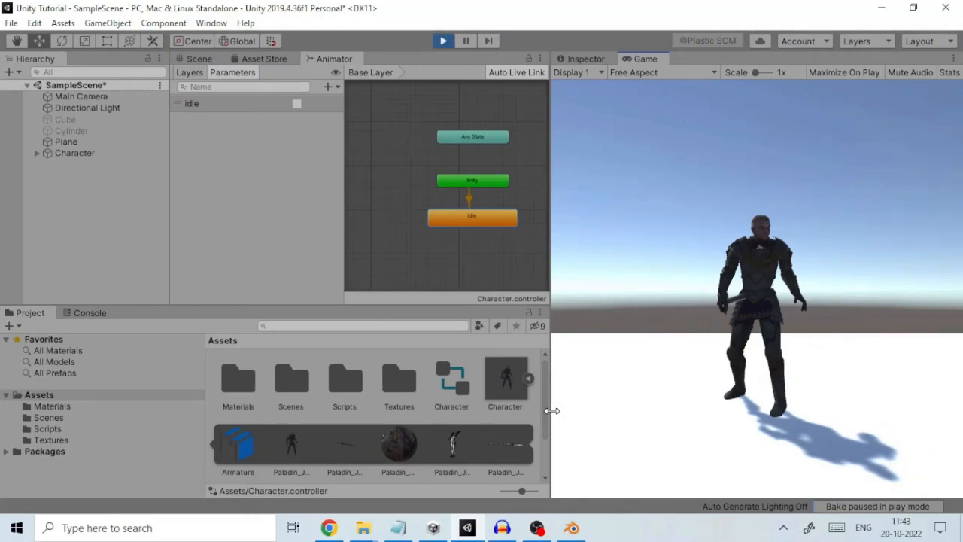